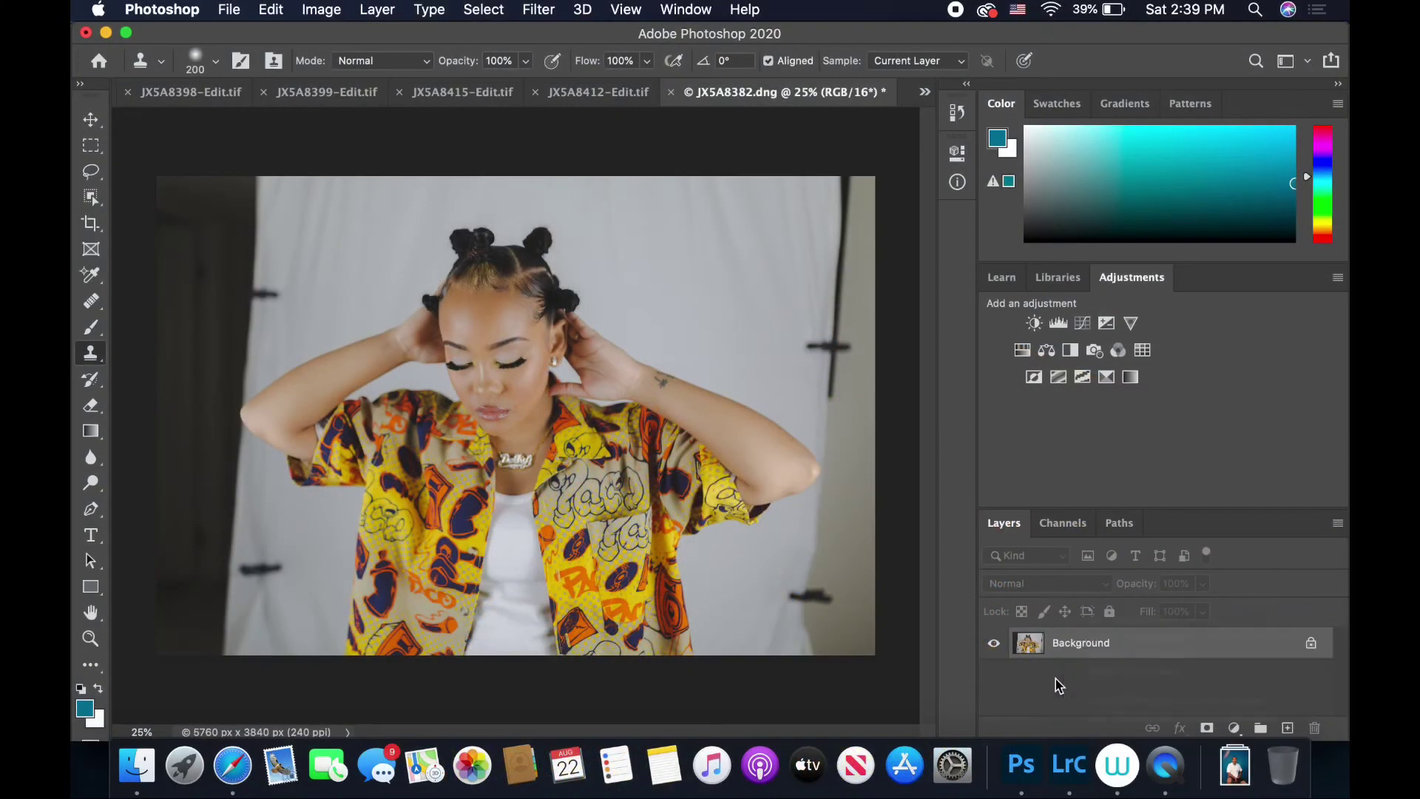
right_click(1062, 649)
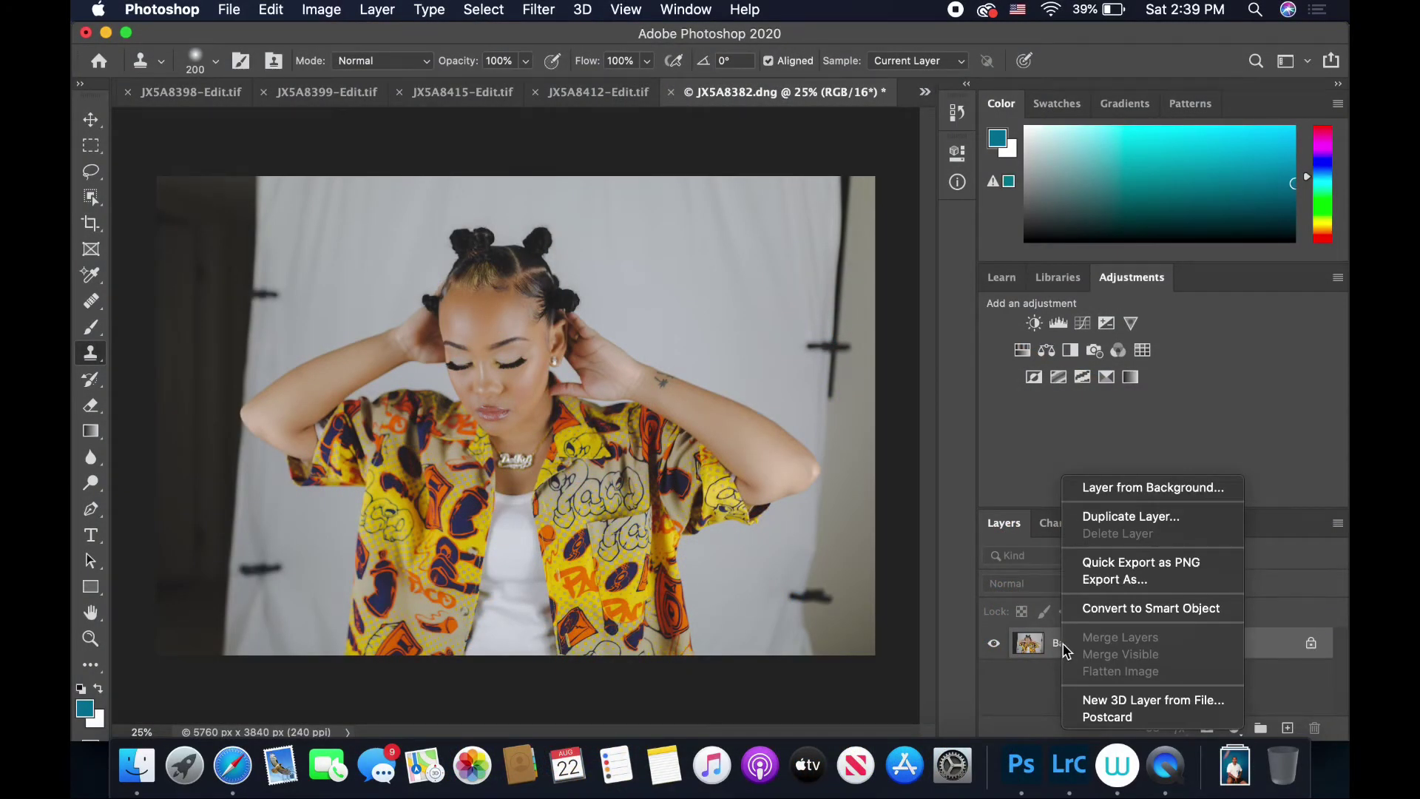
click(1145, 525)
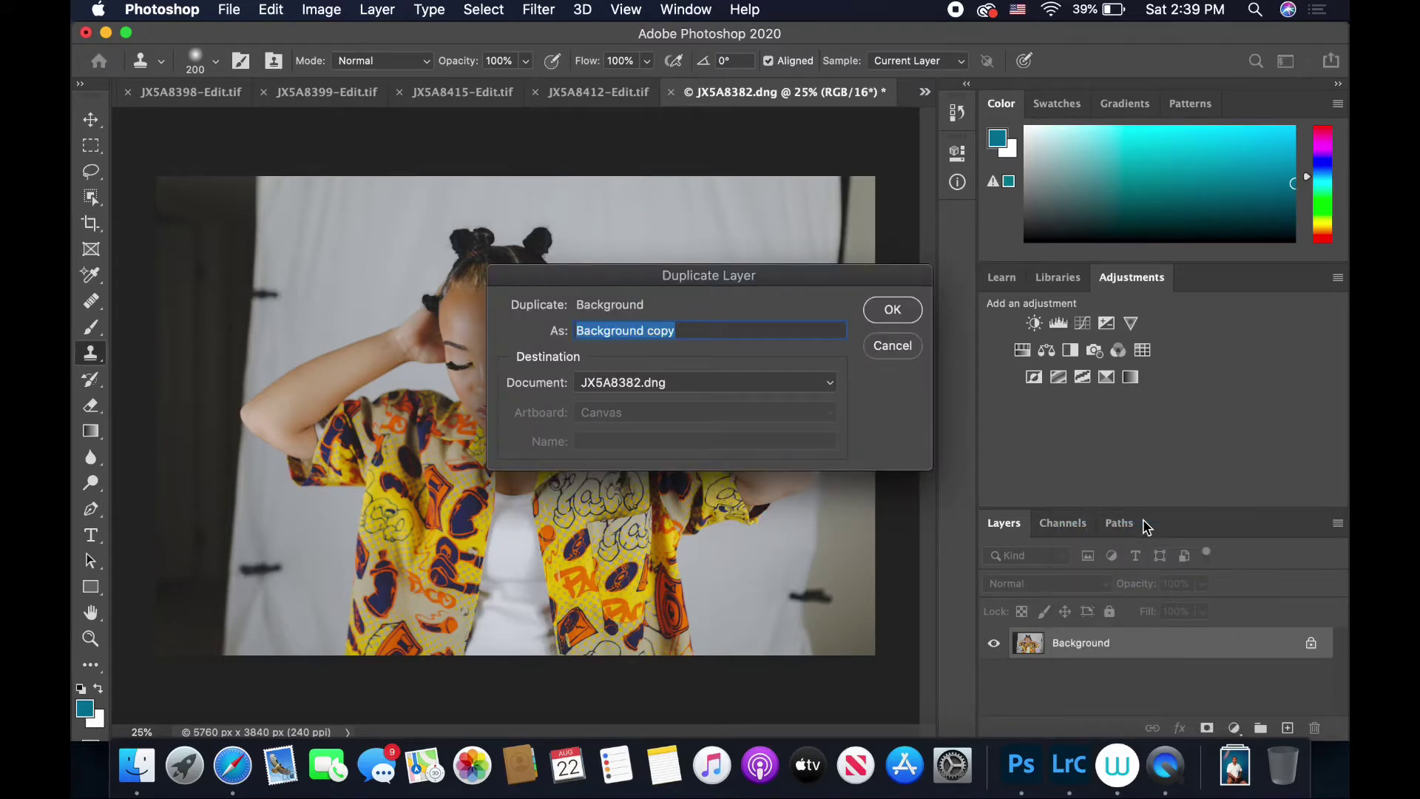
click(890, 311)
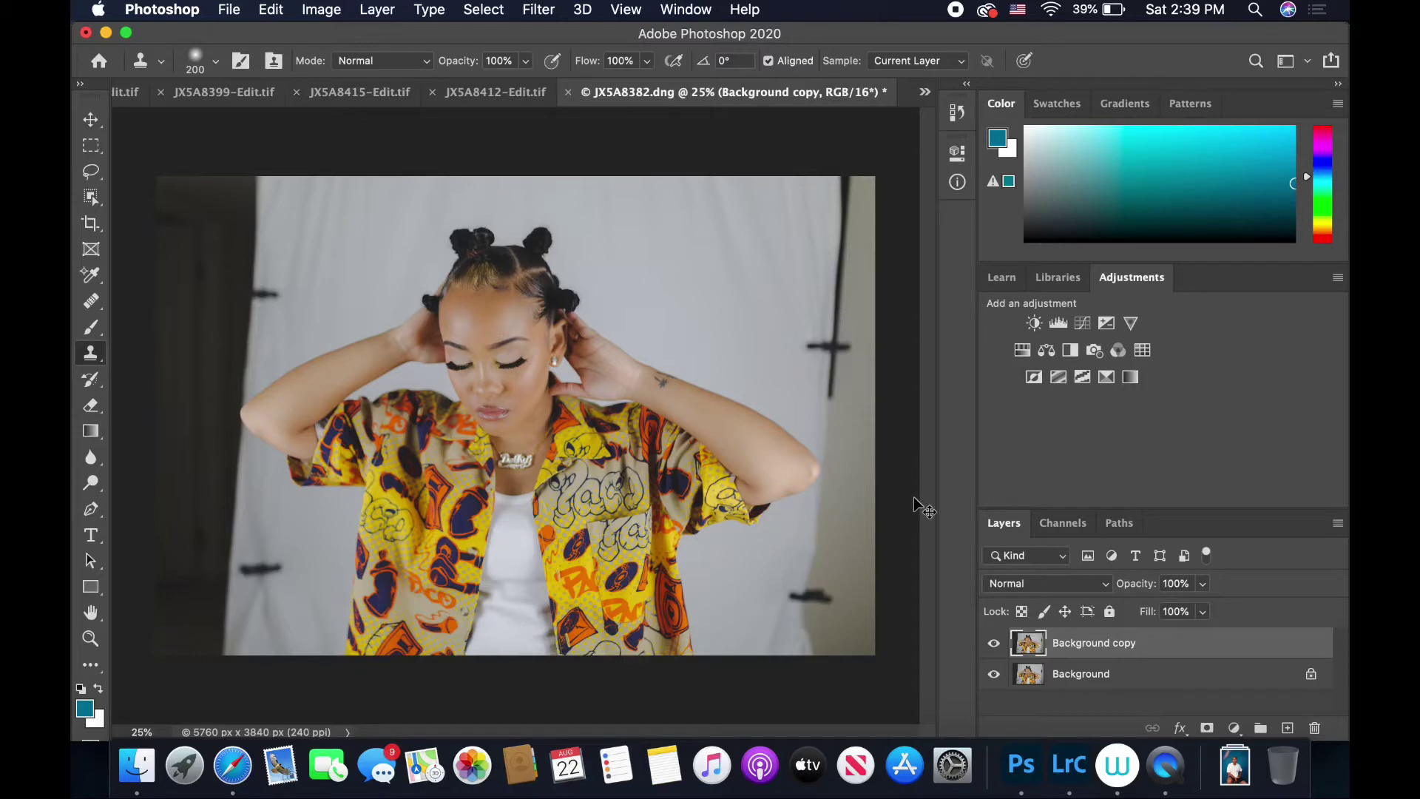
key(super+z)
Step: Duplicate the Background layer onto a new layer above it and activate the Clone Stamp tool
key(super+j)
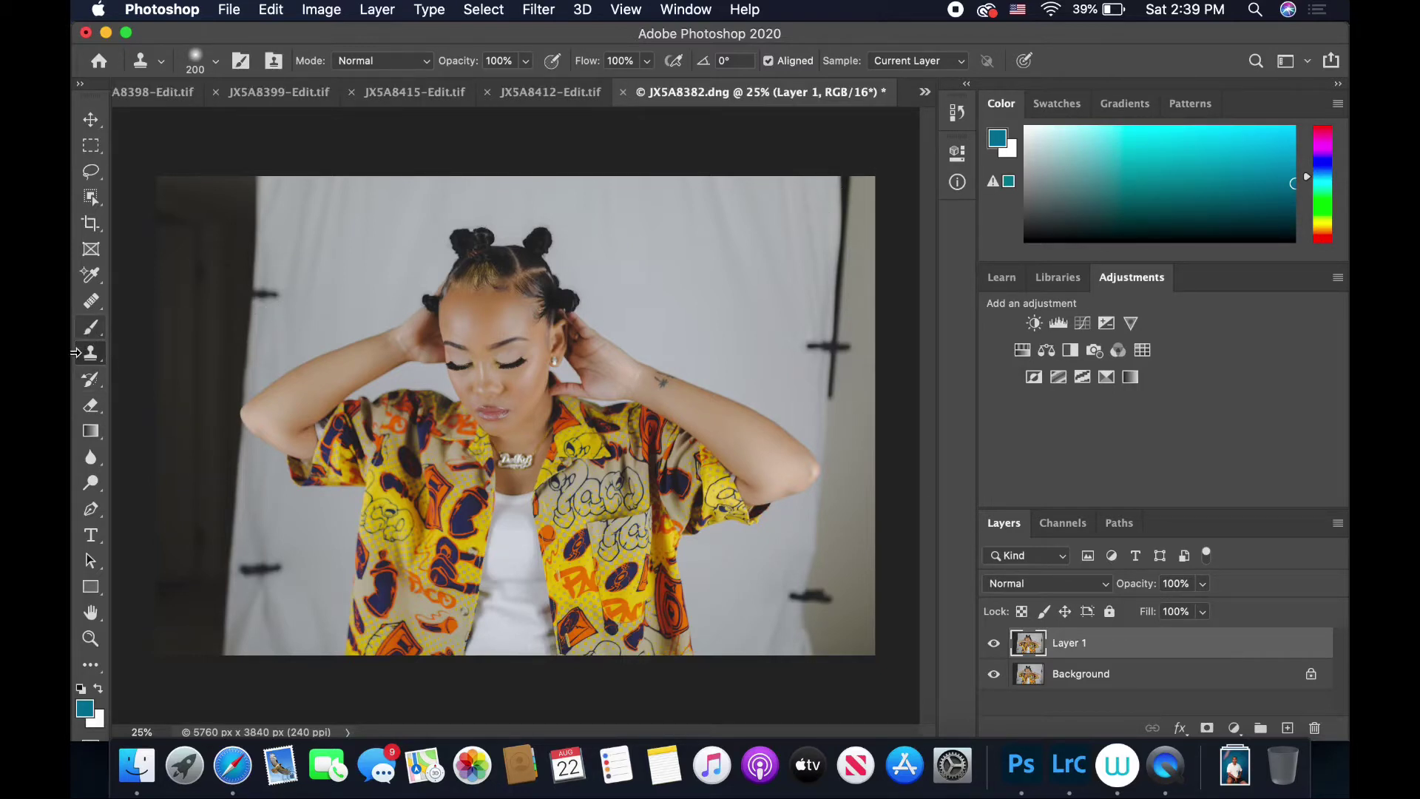
click(92, 355)
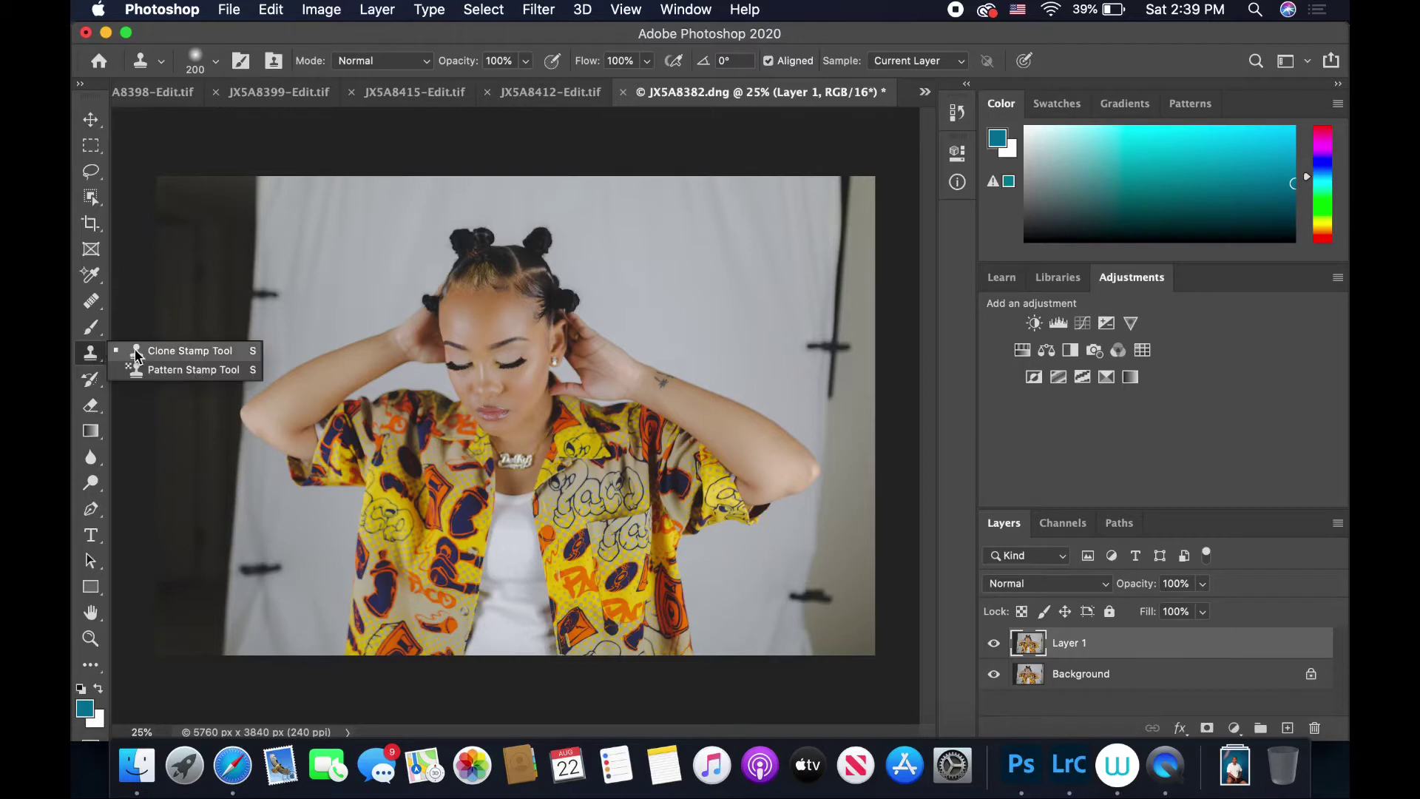
click(155, 346)
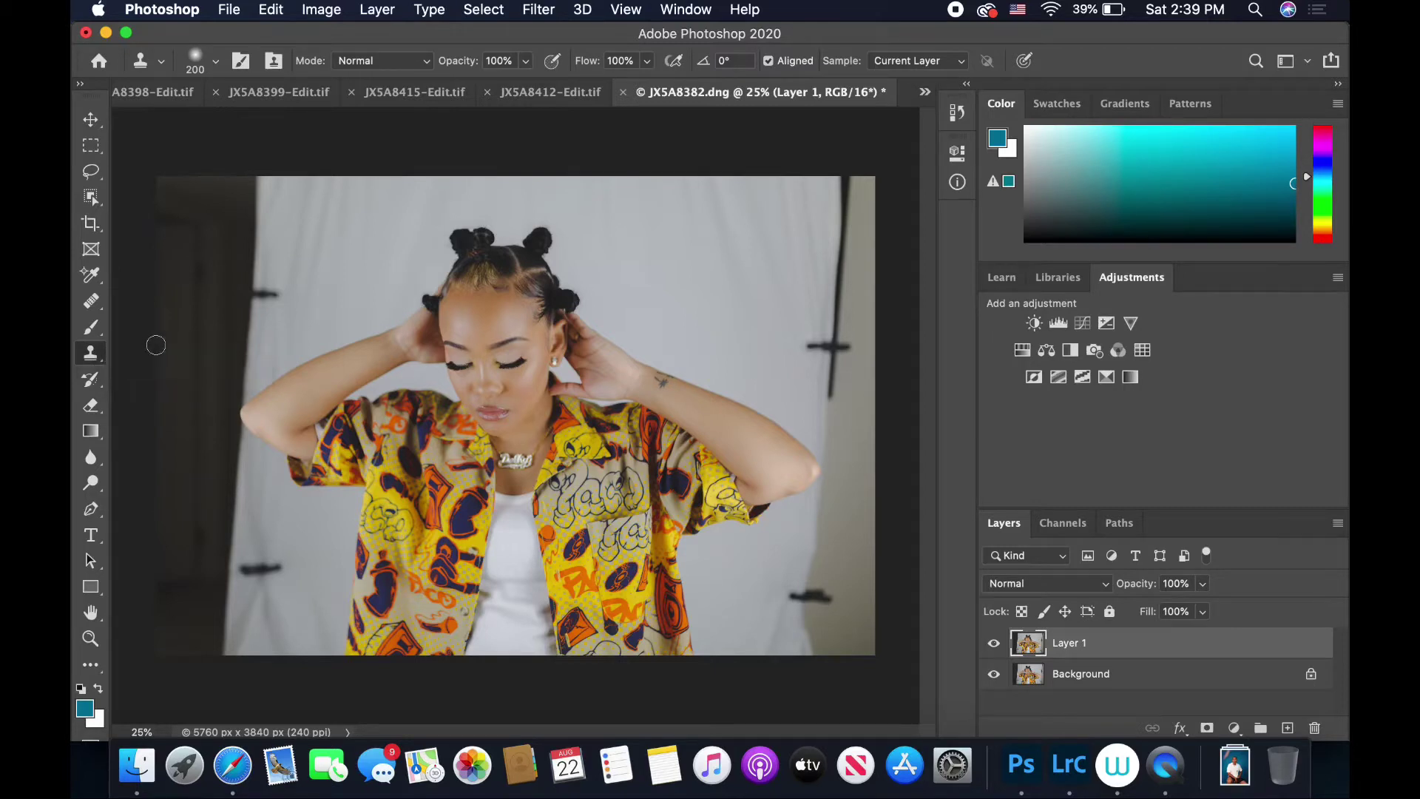
Step: Set the Clone Stamp to Normal mode, 100% opacity and 100% flow, sampling from Current Layer
click(424, 66)
click(422, 63)
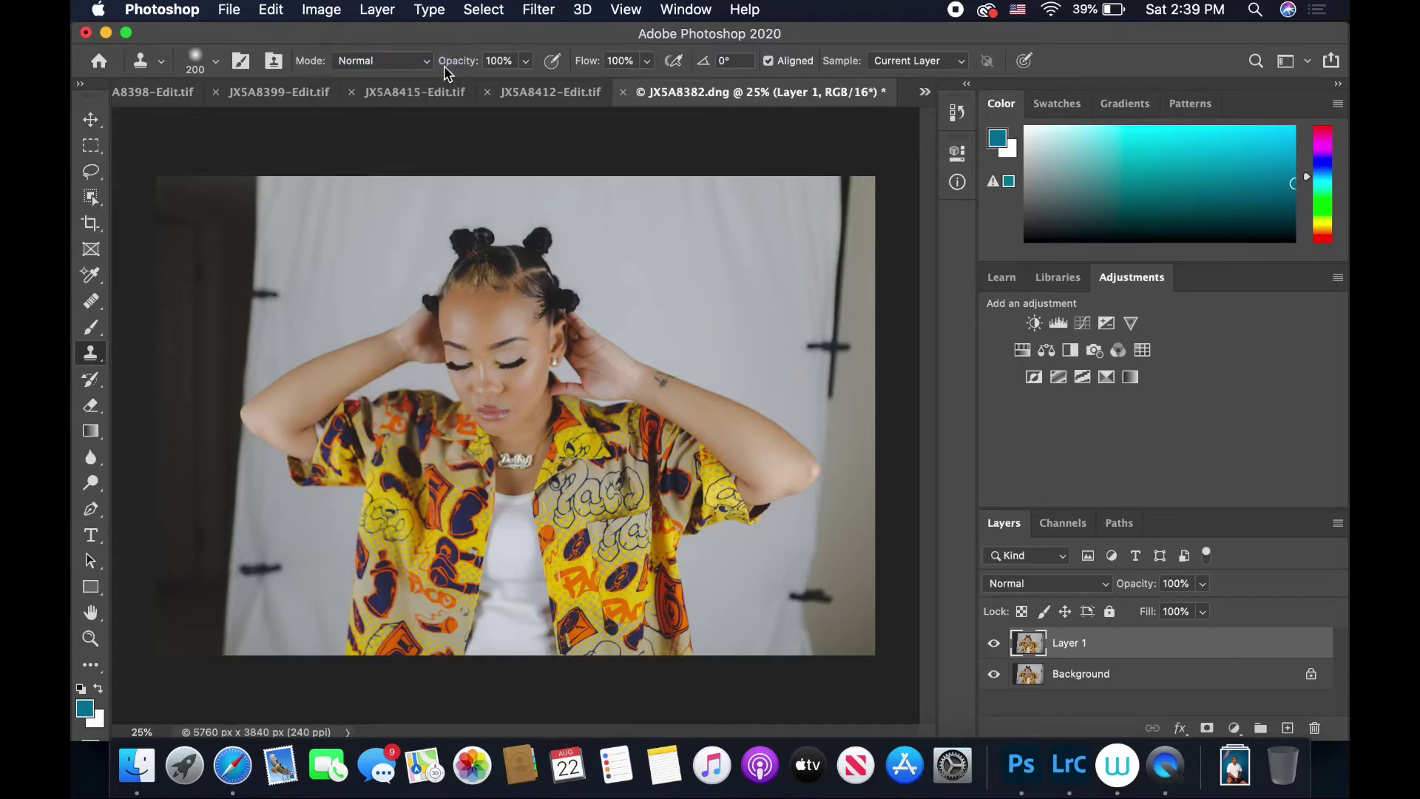
click(525, 62)
click(526, 71)
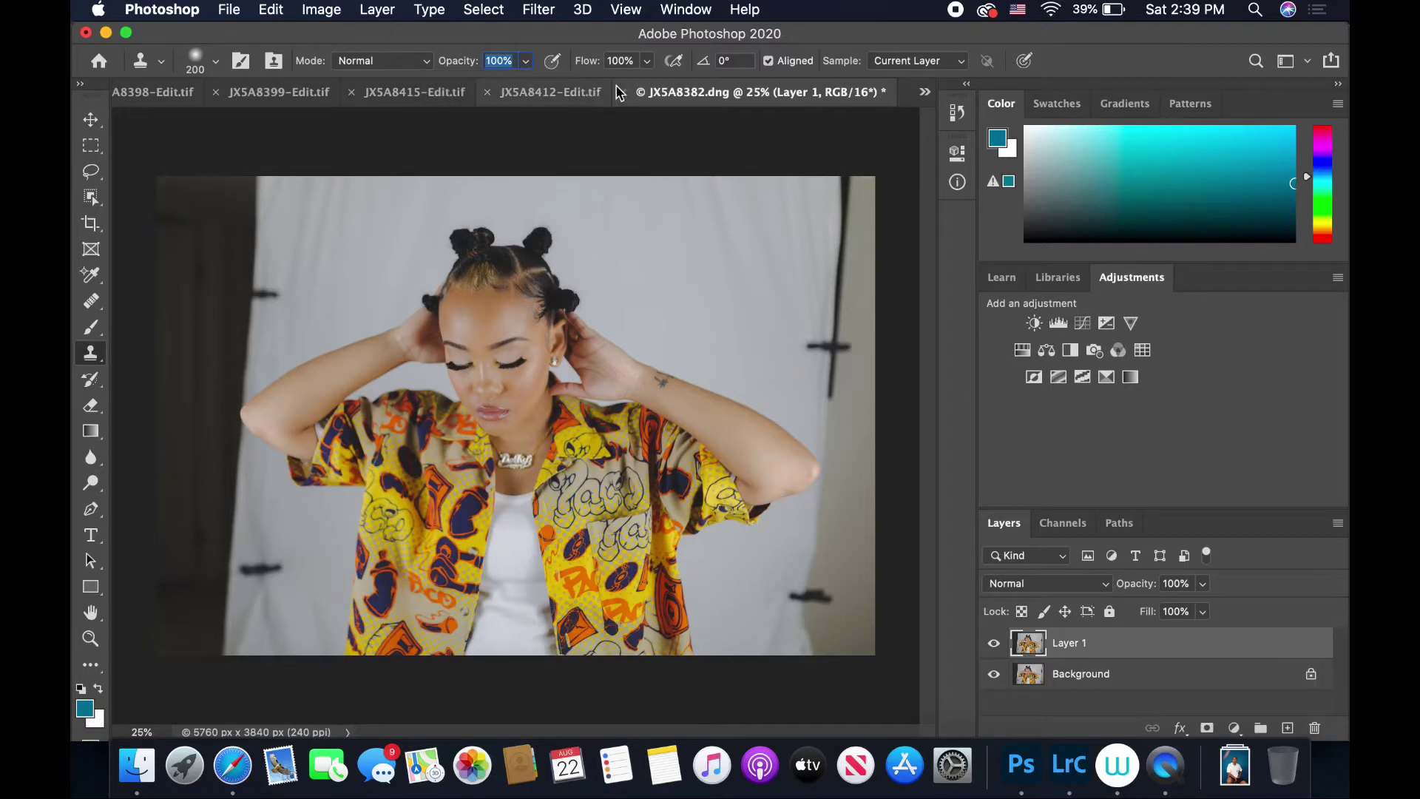
click(646, 67)
click(646, 68)
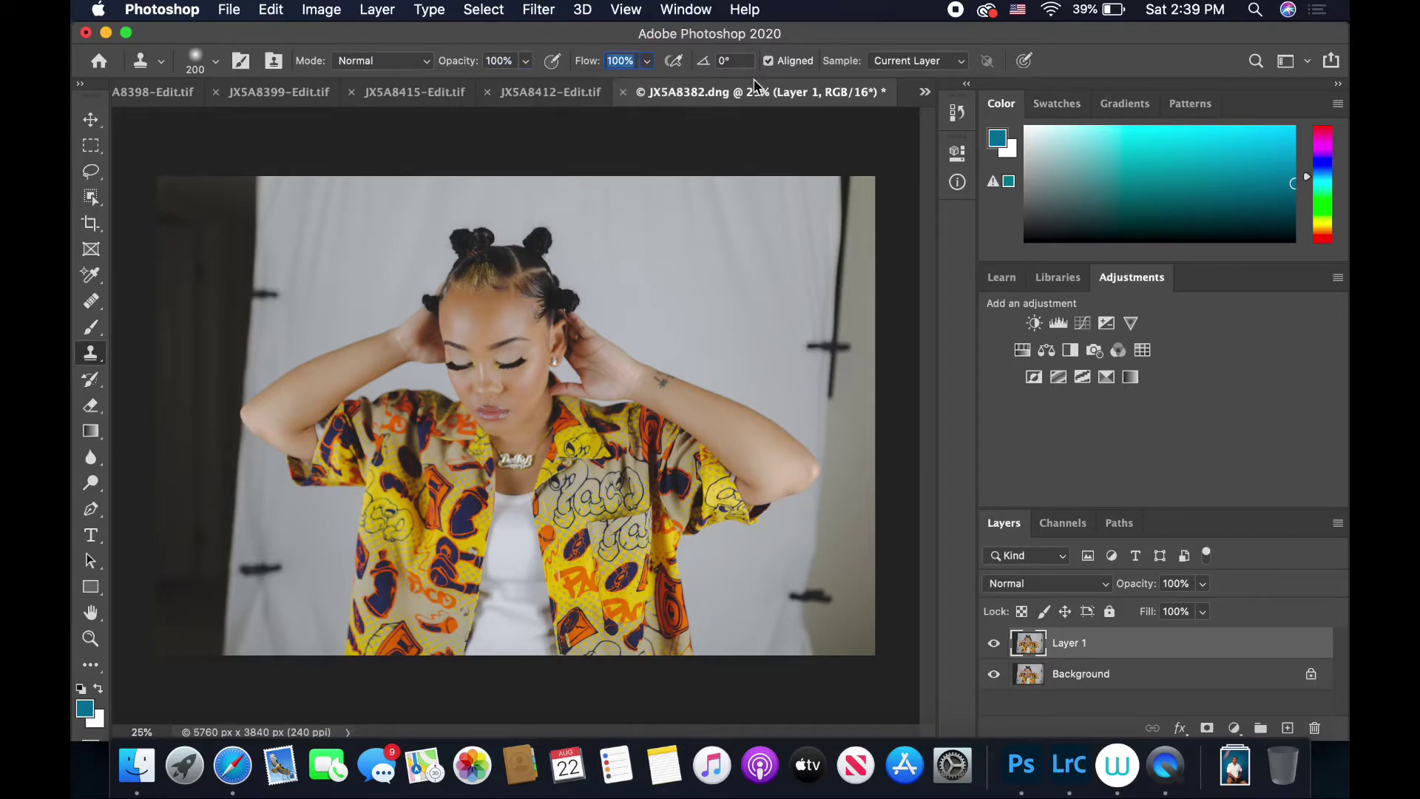
click(902, 63)
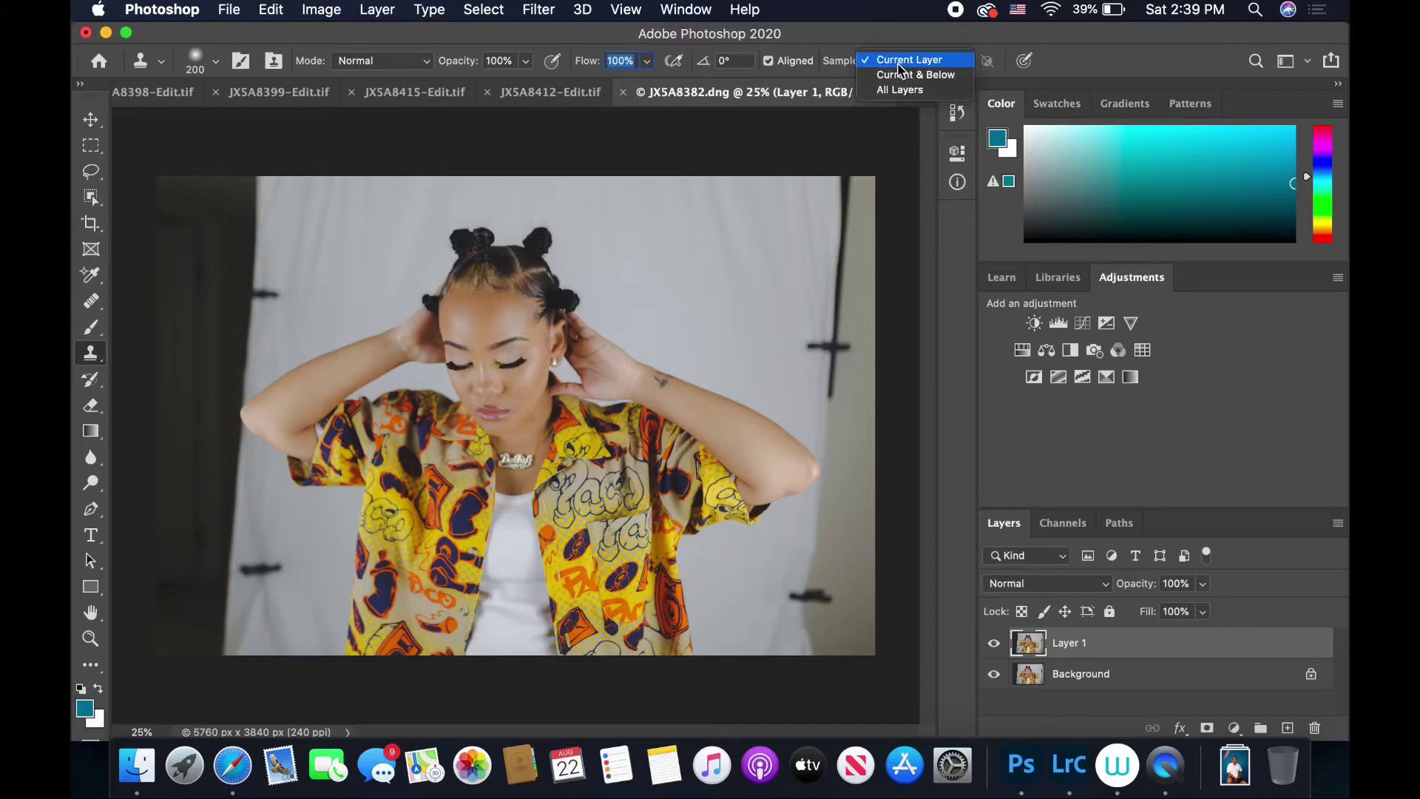
click(900, 60)
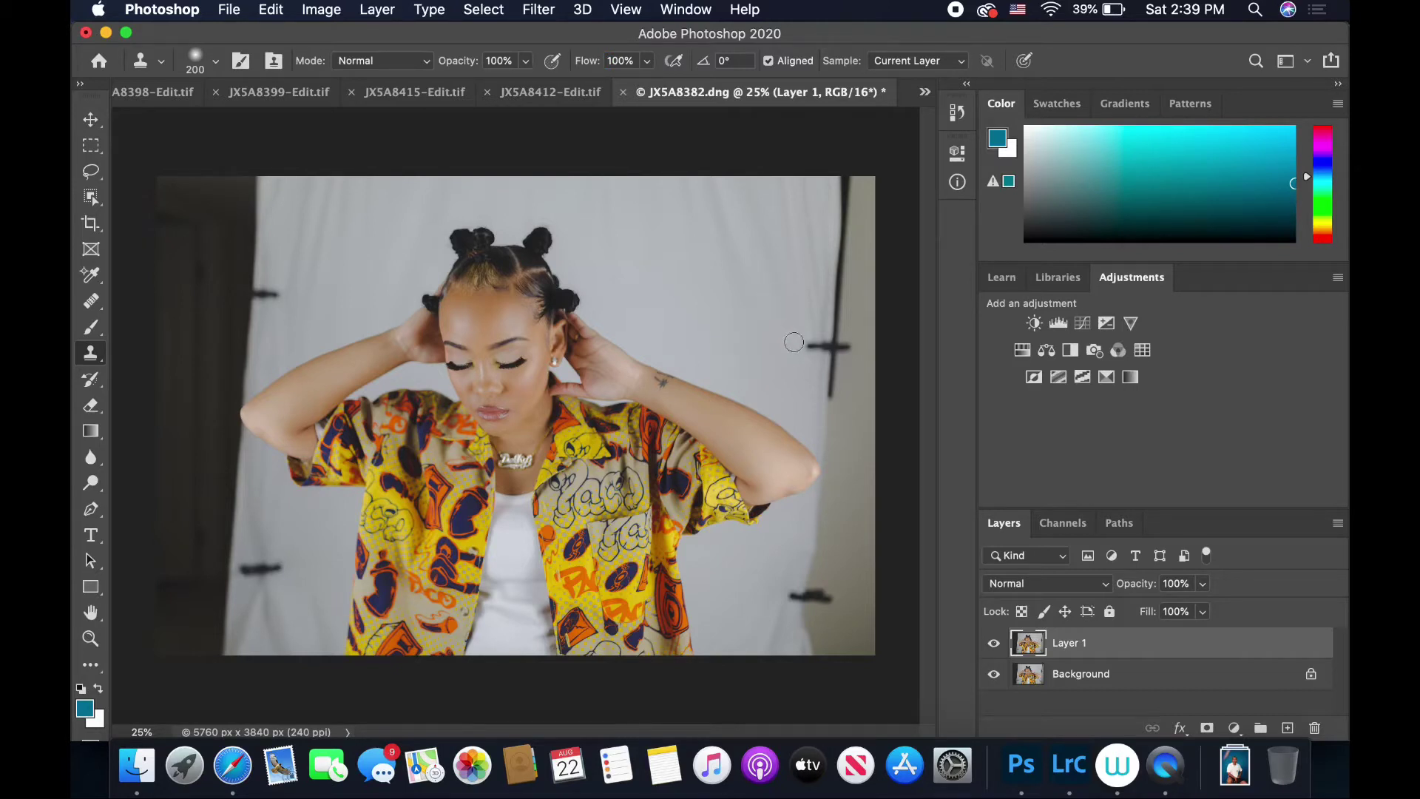
Step: Clone clean backdrop over the black clamp, stand and wall strip at the photo's upper right, down to the elbow, with a 200 px brush
mouse_move(780, 290)
mouse_down()
mouse_move(756, 218)
mouse_move(771, 278)
mouse_move(733, 288)
mouse_move(715, 190)
mouse_move(722, 238)
mouse_move(685, 182)
mouse_move(691, 230)
mouse_move(787, 228)
mouse_move(778, 186)
mouse_move(802, 289)
mouse_move(795, 186)
mouse_move(811, 264)
mouse_move(783, 265)
mouse_move(740, 344)
mouse_up()
mouse_move(812, 192)
mouse_down()
mouse_move(806, 277)
mouse_move(846, 345)
mouse_move(882, 342)
mouse_move(811, 331)
mouse_move(842, 278)
mouse_move(820, 342)
mouse_move(804, 339)
mouse_move(869, 341)
mouse_move(836, 337)
mouse_move(840, 181)
mouse_move(874, 183)
mouse_move(856, 182)
mouse_move(860, 324)
mouse_move(841, 295)
mouse_up()
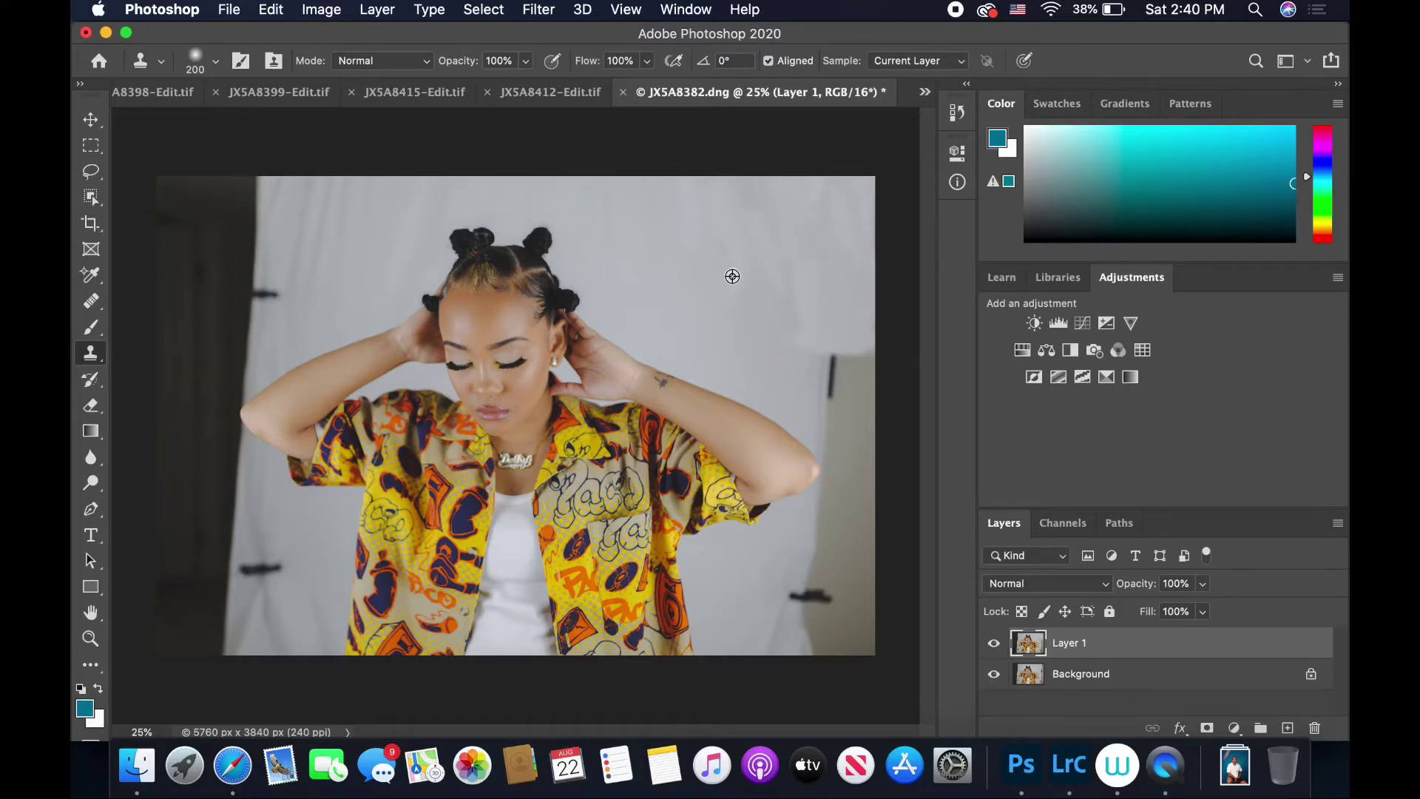
mouse_move(821, 355)
mouse_down()
mouse_move(864, 357)
mouse_move(848, 411)
mouse_move(829, 403)
mouse_move(814, 348)
mouse_up()
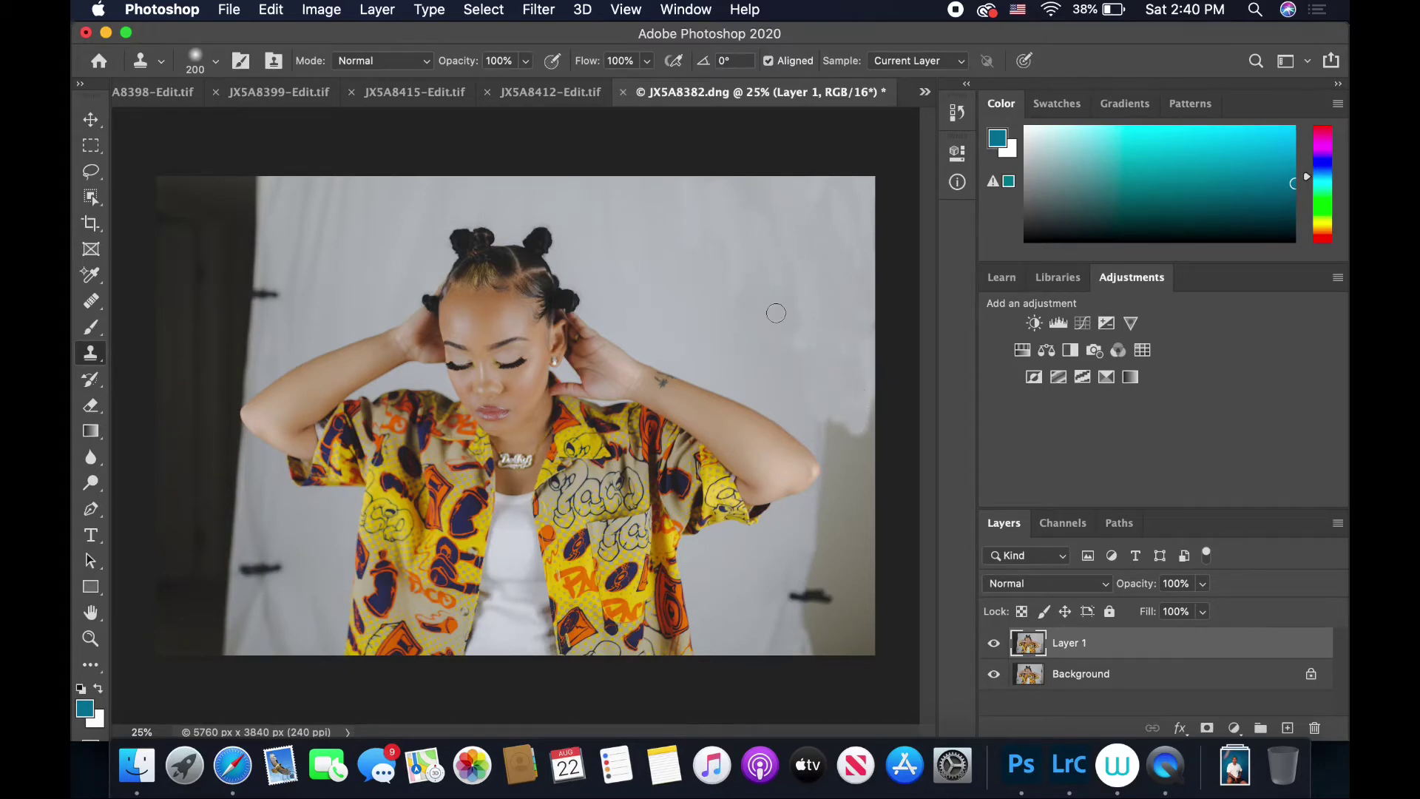
mouse_move(818, 409)
mouse_down()
mouse_move(833, 463)
mouse_move(823, 446)
mouse_move(845, 451)
mouse_move(851, 403)
mouse_move(863, 451)
mouse_move(871, 360)
mouse_move(868, 498)
mouse_move(849, 469)
mouse_move(846, 511)
mouse_move(836, 466)
mouse_move(836, 493)
mouse_move(915, 501)
mouse_move(884, 489)
mouse_up()
Step: Reduce the Clone Stamp brush to 90 px and clone backdrop over the wall edge right beside and below the elbow
key(z)
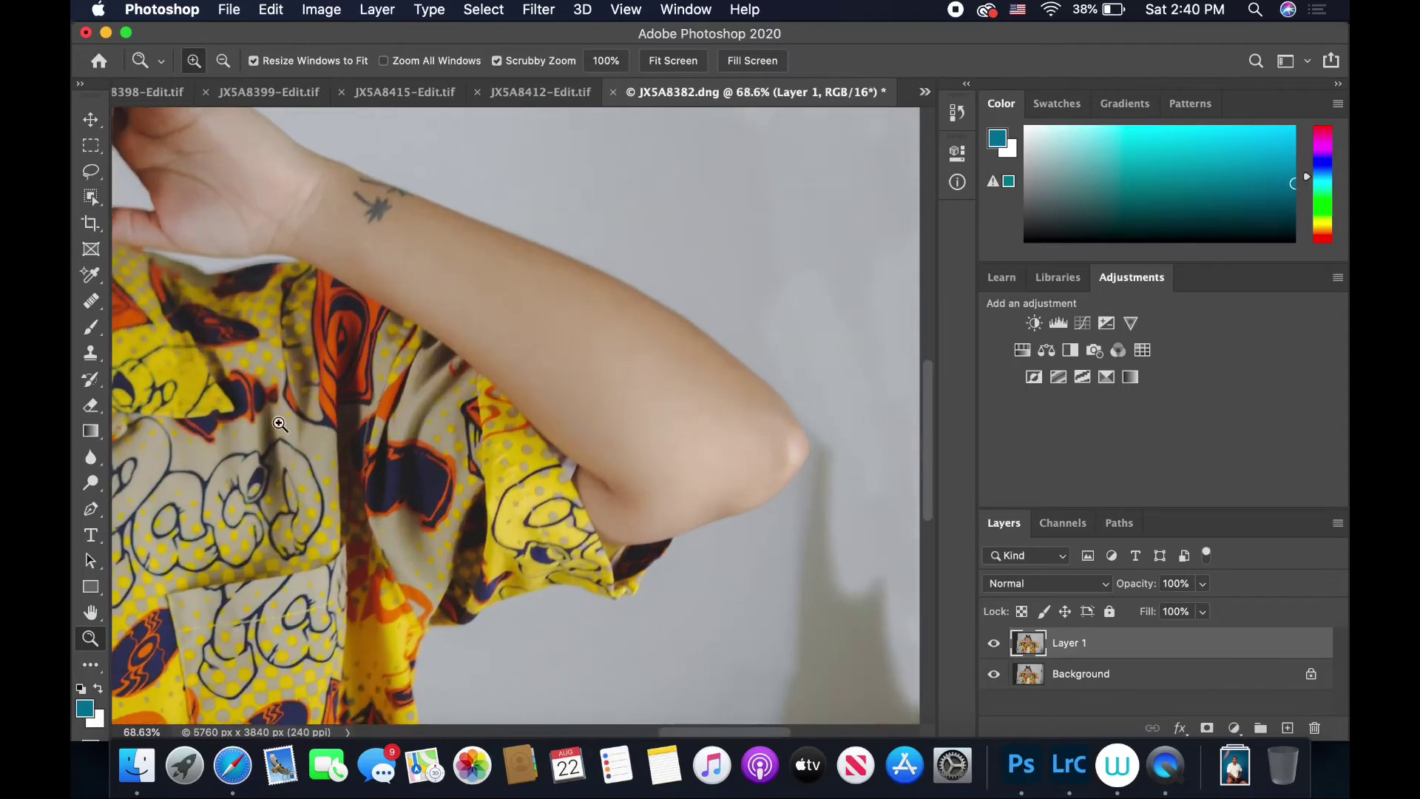
click(90, 353)
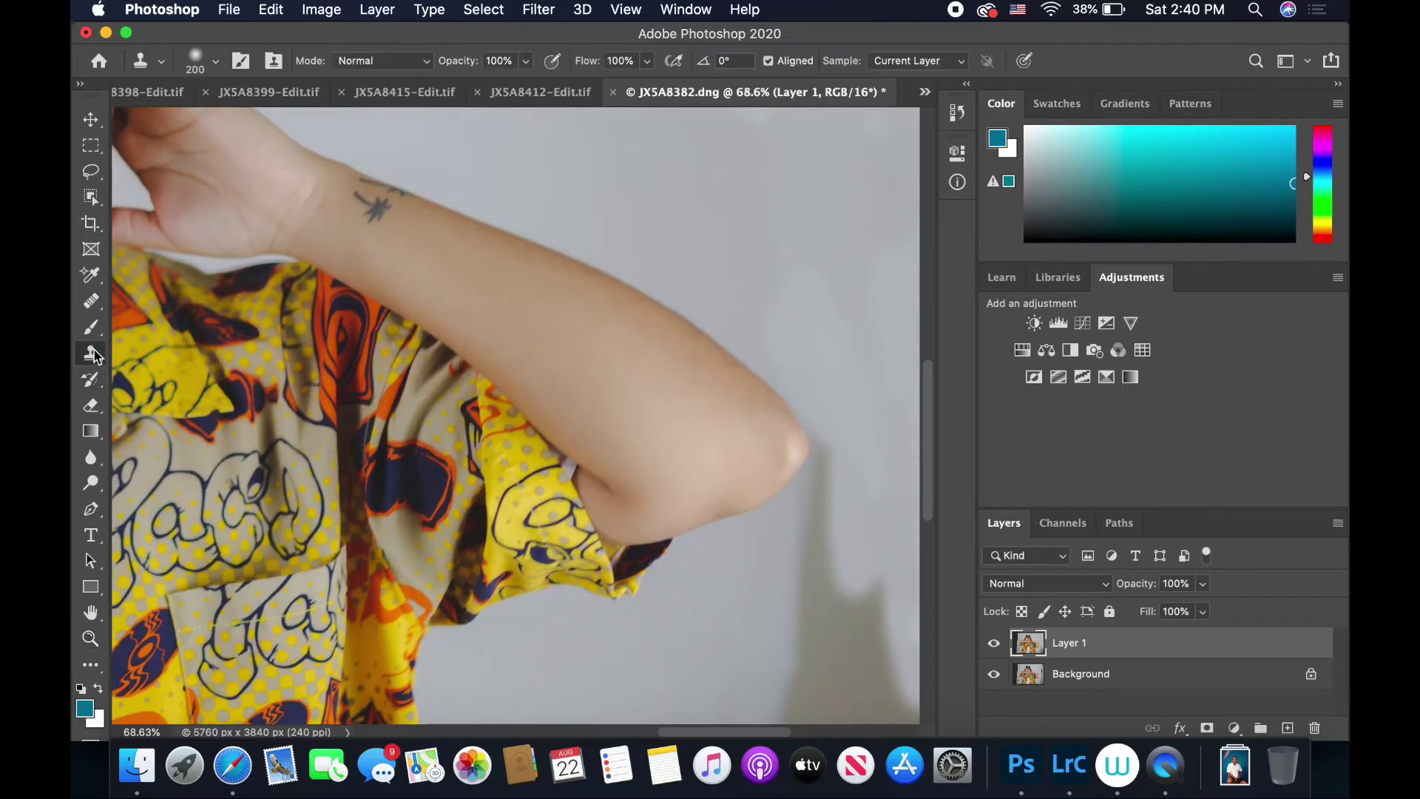
key(bracketleft)
key(bracketleft)
key(bracketleft)
key(bracketleft)
key(bracketleft)
mouse_move(862, 423)
mouse_down()
mouse_move(811, 488)
mouse_move(829, 438)
mouse_move(819, 423)
mouse_move(824, 453)
mouse_move(806, 479)
mouse_move(821, 449)
mouse_move(816, 504)
mouse_up()
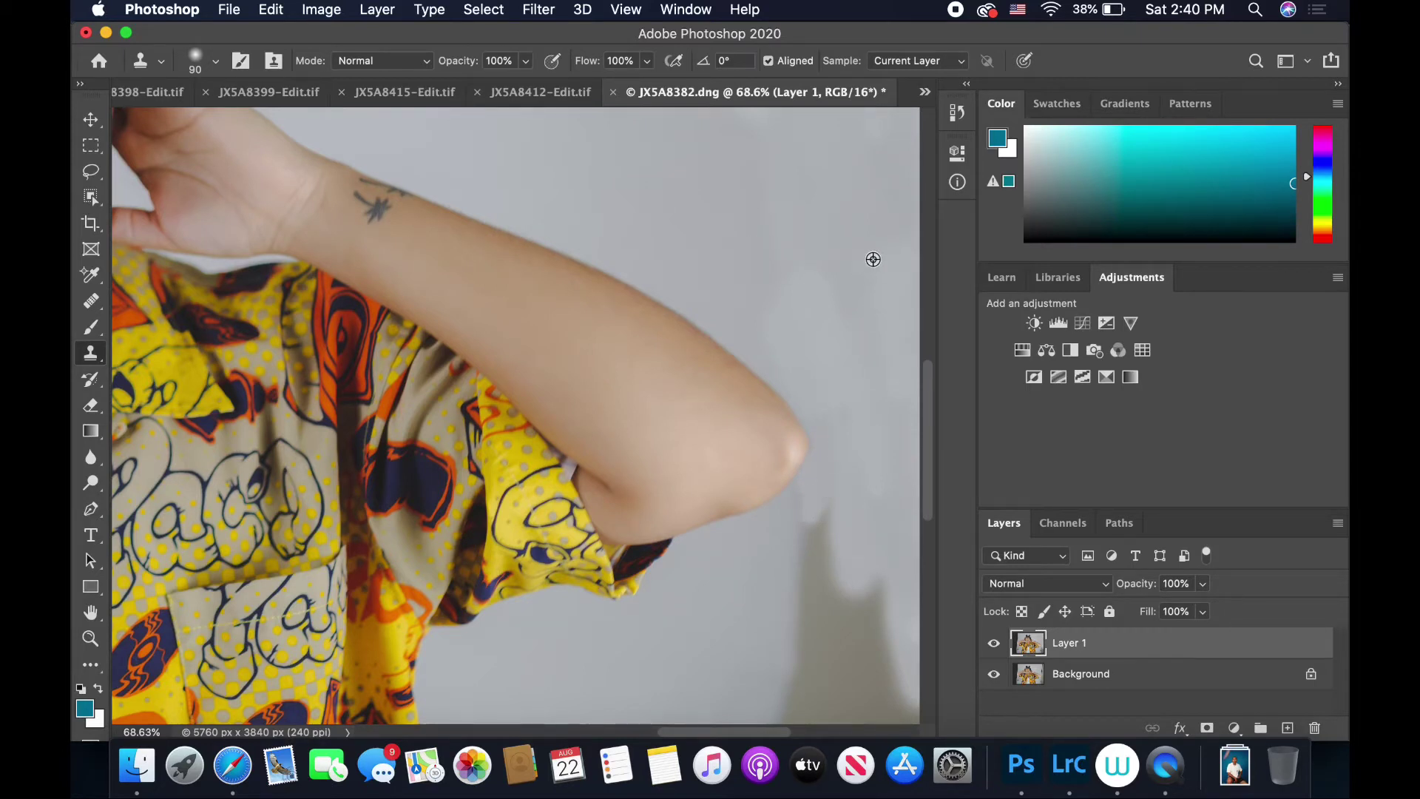
mouse_move(805, 567)
mouse_down()
mouse_move(806, 490)
mouse_move(814, 541)
mouse_move(829, 507)
mouse_move(801, 573)
mouse_move(812, 521)
mouse_up()
Step: Clone backdrop over the remaining wall and black clamp in the photo's lower-right corner with a 200 px brush
key(z)
click(675, 62)
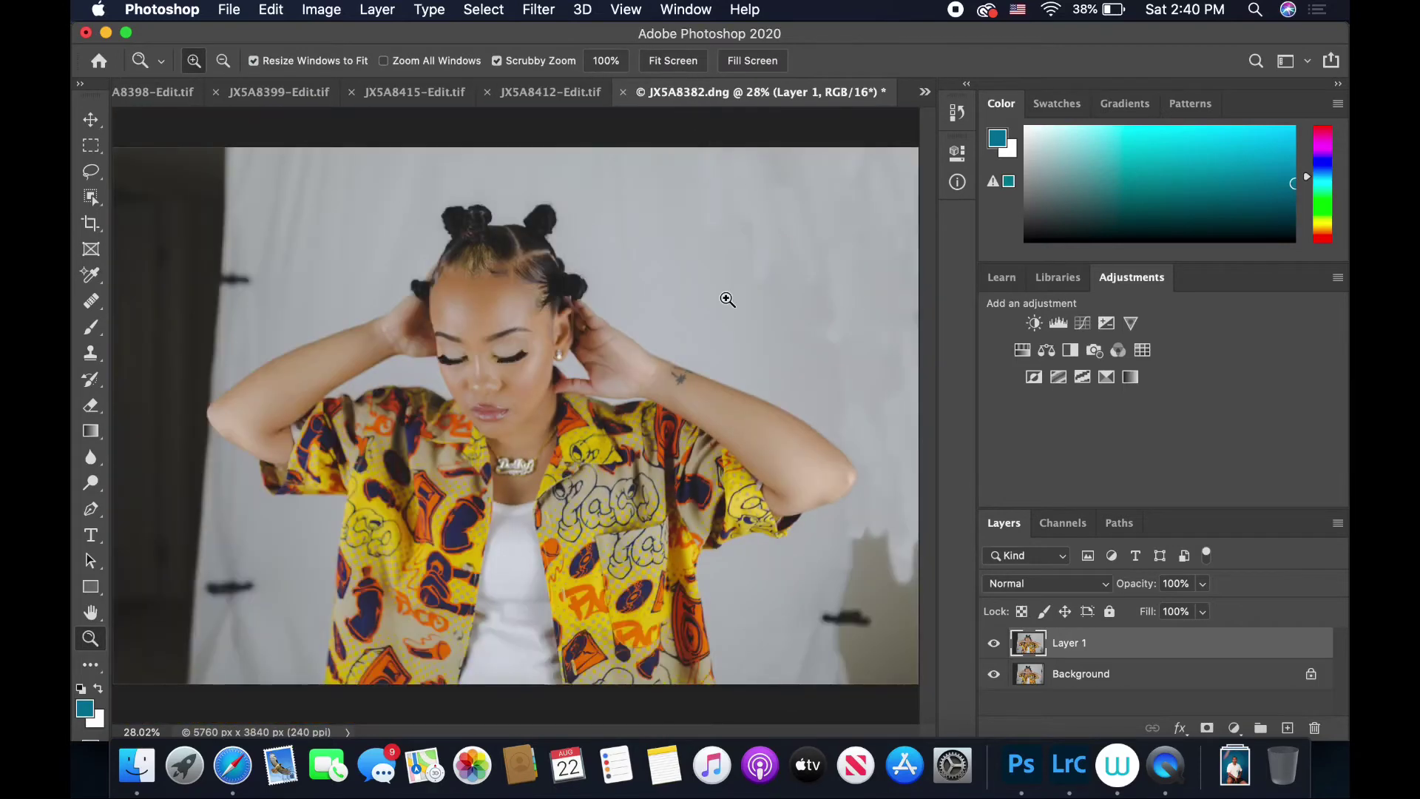
scroll(725, 299, down, 3)
click(89, 354)
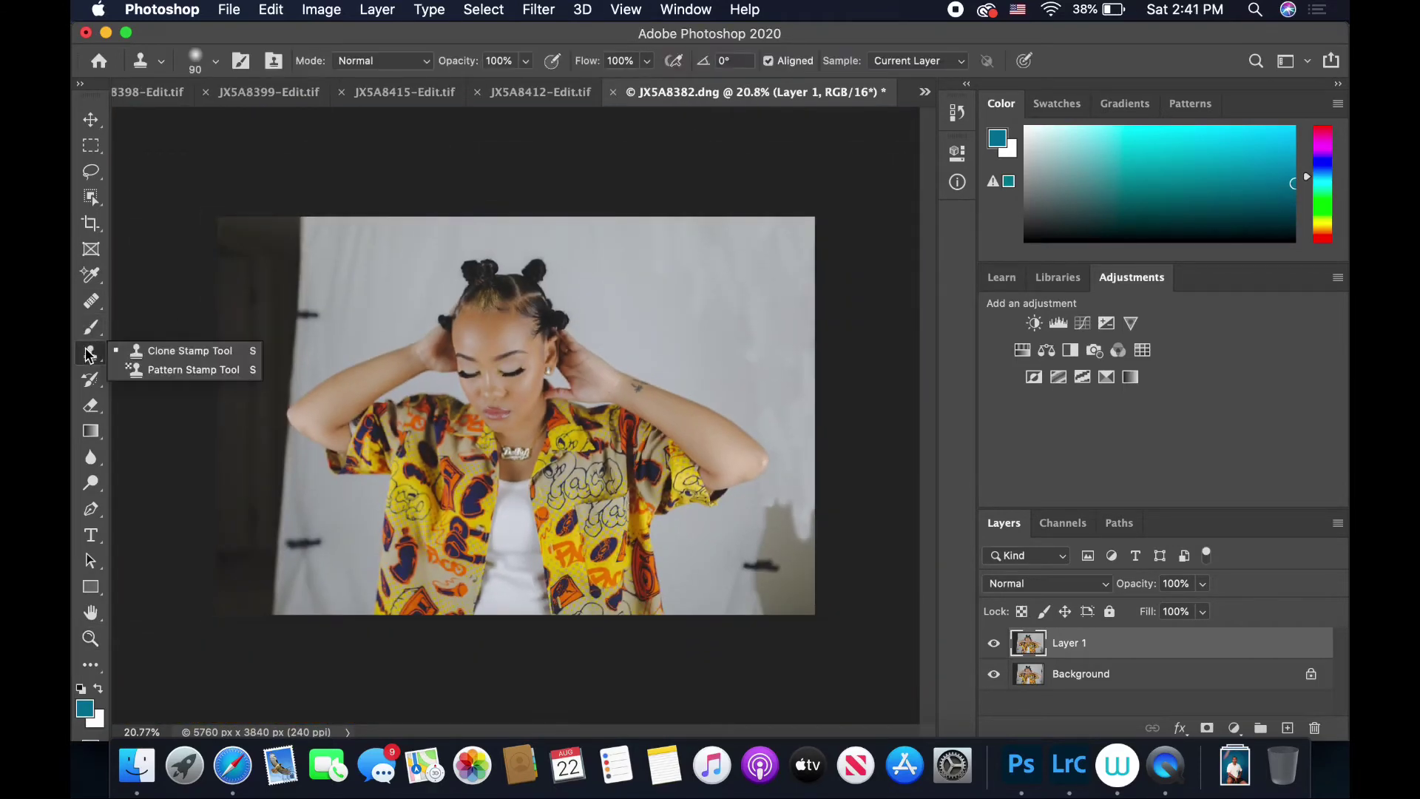
click(184, 350)
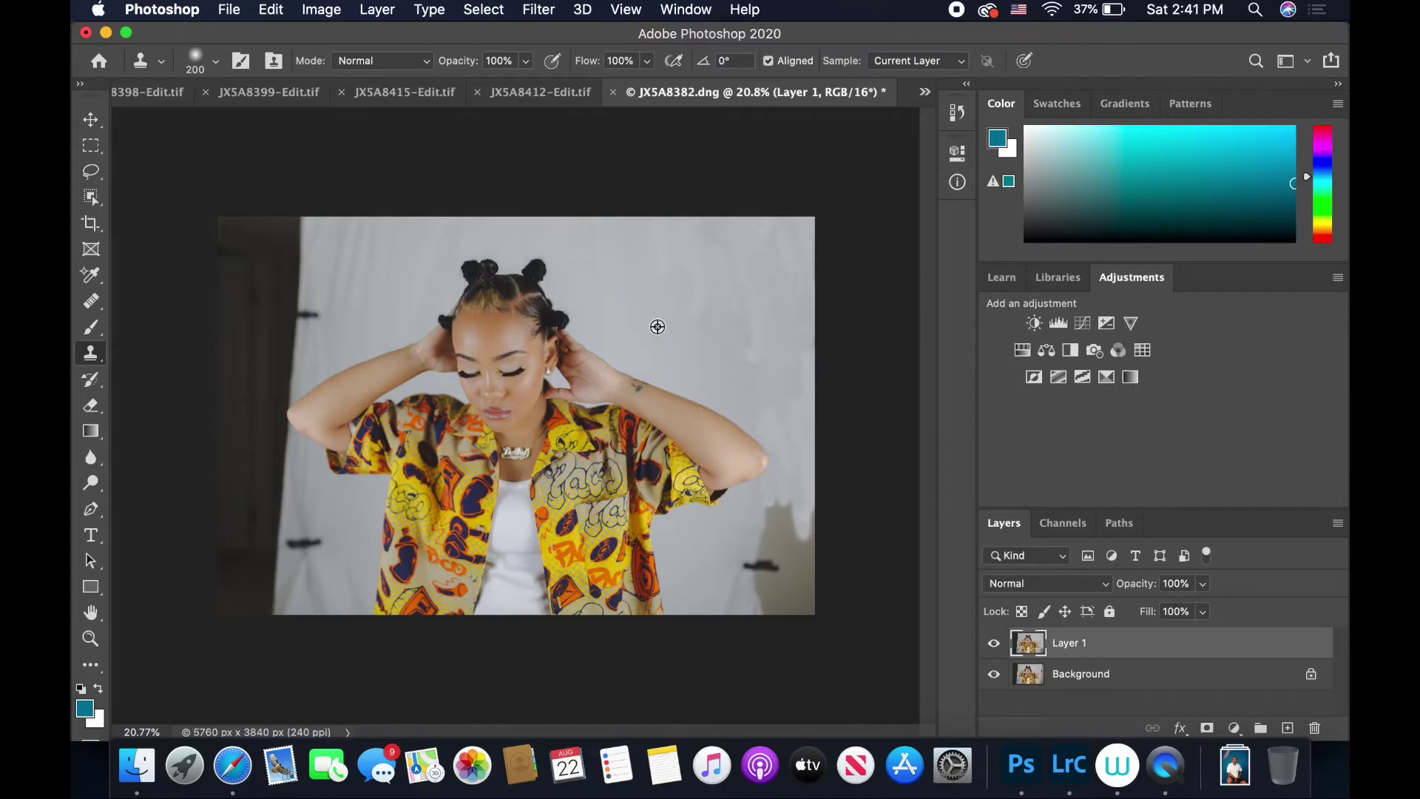
mouse_move(780, 544)
mouse_down()
mouse_move(785, 516)
mouse_move(815, 571)
mouse_move(803, 599)
mouse_move(801, 566)
mouse_move(774, 597)
mouse_move(751, 550)
mouse_move(736, 586)
mouse_move(794, 617)
mouse_move(810, 512)
mouse_up()
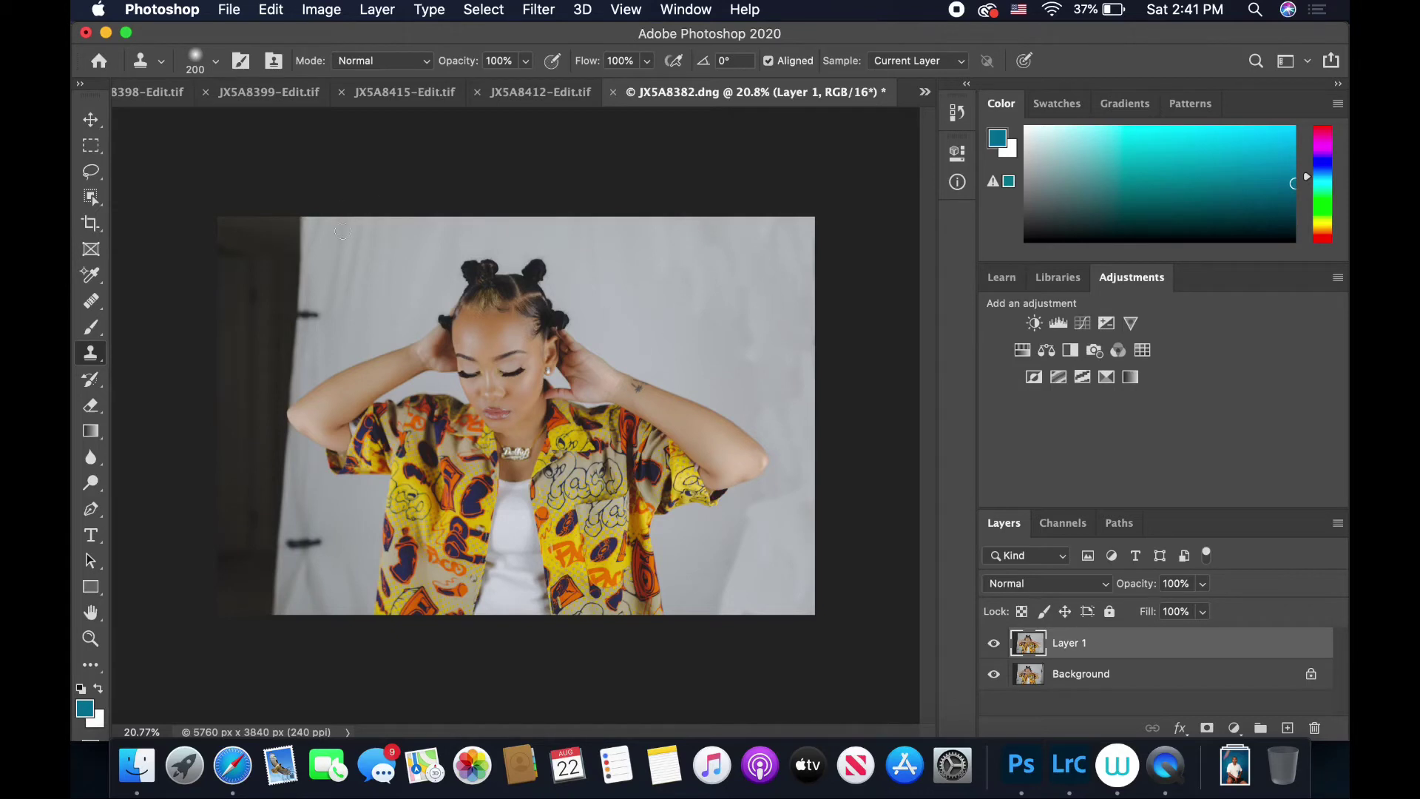
Step: Clone backdrop over the dark doorway area along the photo's left side, working down from the top
drag(342, 232, 346, 231)
mouse_move(337, 295)
mouse_down()
mouse_move(363, 276)
mouse_move(386, 243)
mouse_move(330, 280)
mouse_move(292, 222)
mouse_move(225, 229)
mouse_move(267, 240)
mouse_move(221, 242)
mouse_move(310, 249)
mouse_move(236, 267)
mouse_move(249, 267)
mouse_move(212, 257)
mouse_move(247, 262)
mouse_up()
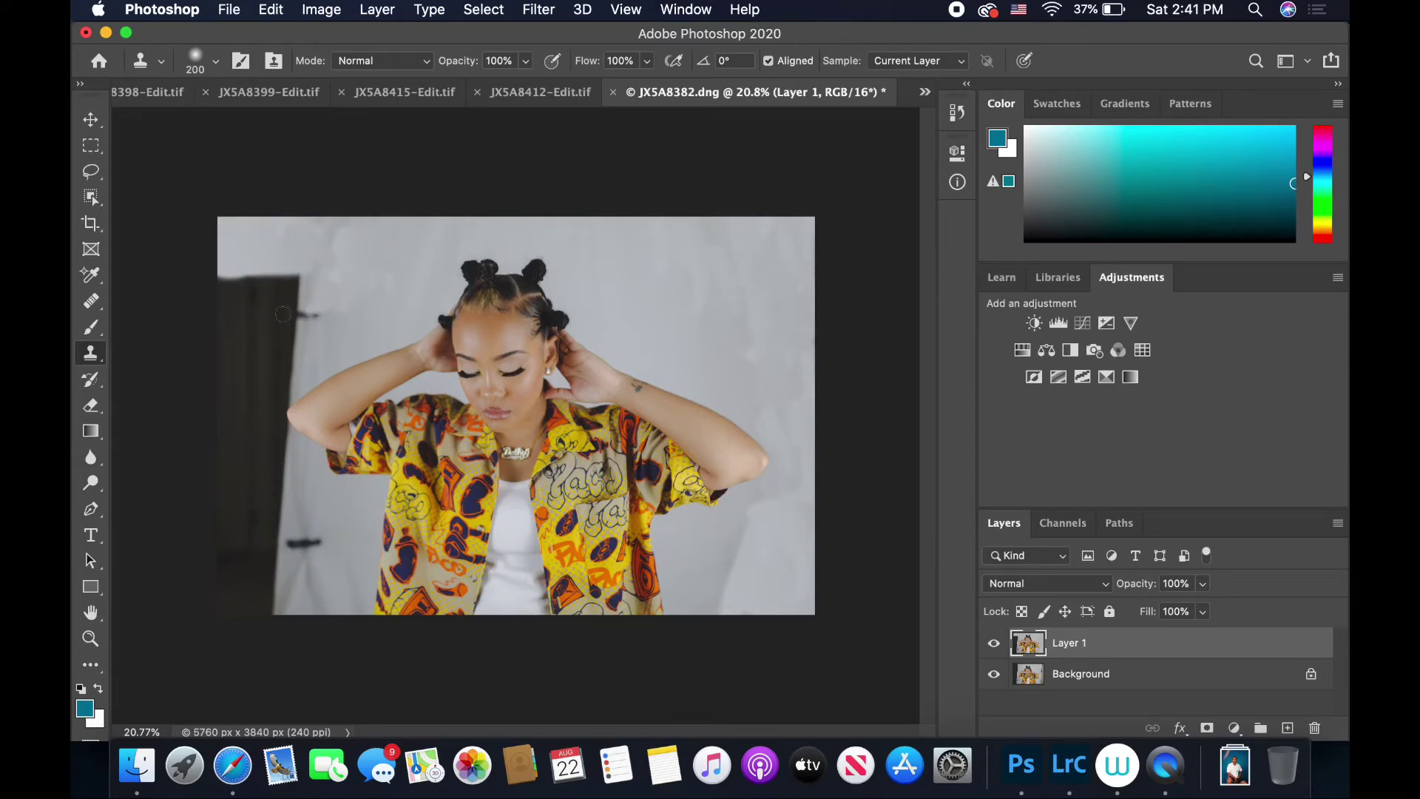
mouse_move(278, 287)
mouse_down()
mouse_move(240, 284)
mouse_move(283, 280)
mouse_move(263, 274)
mouse_move(209, 284)
mouse_up()
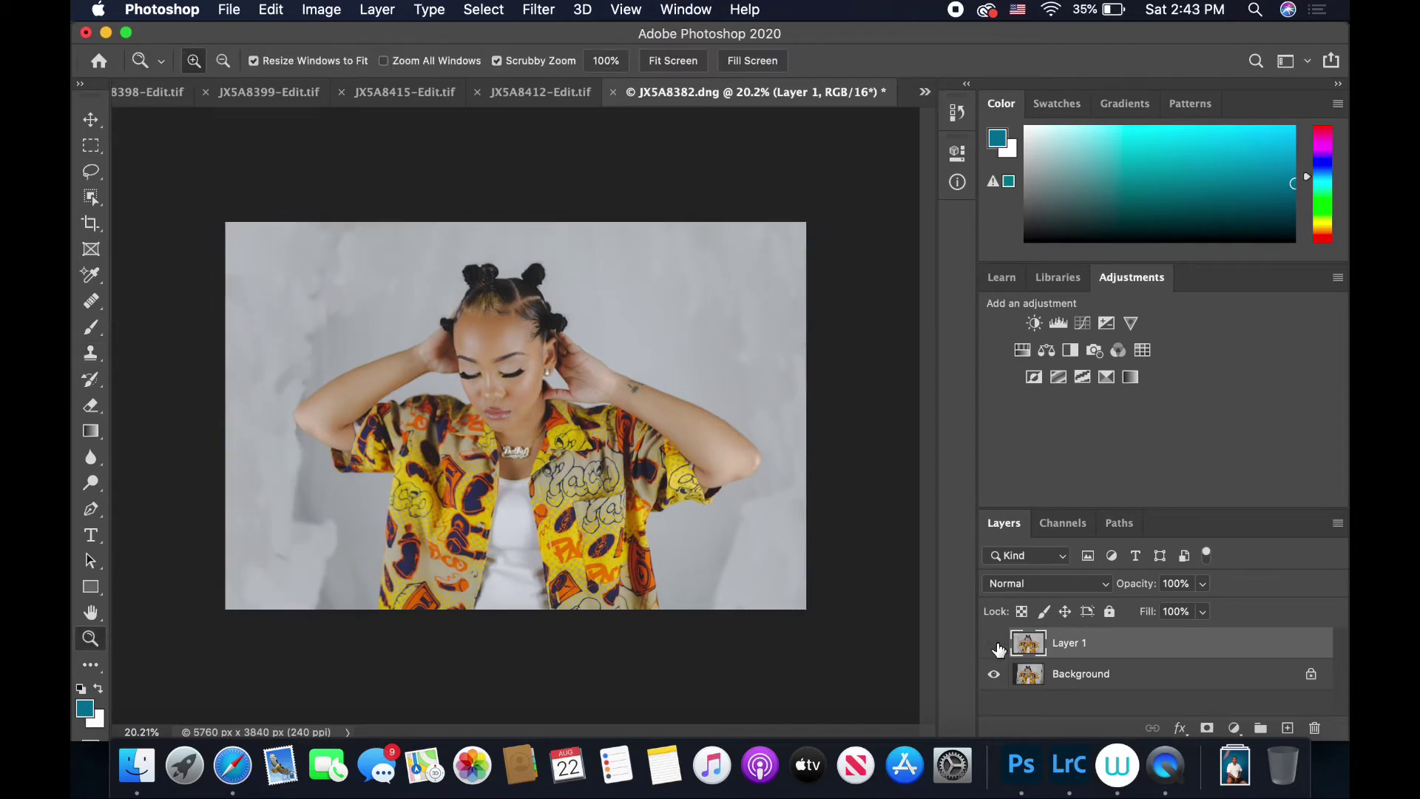
Step: Toggle Layer 1's visibility to compare the cloned backdrop with the original photo
click(994, 643)
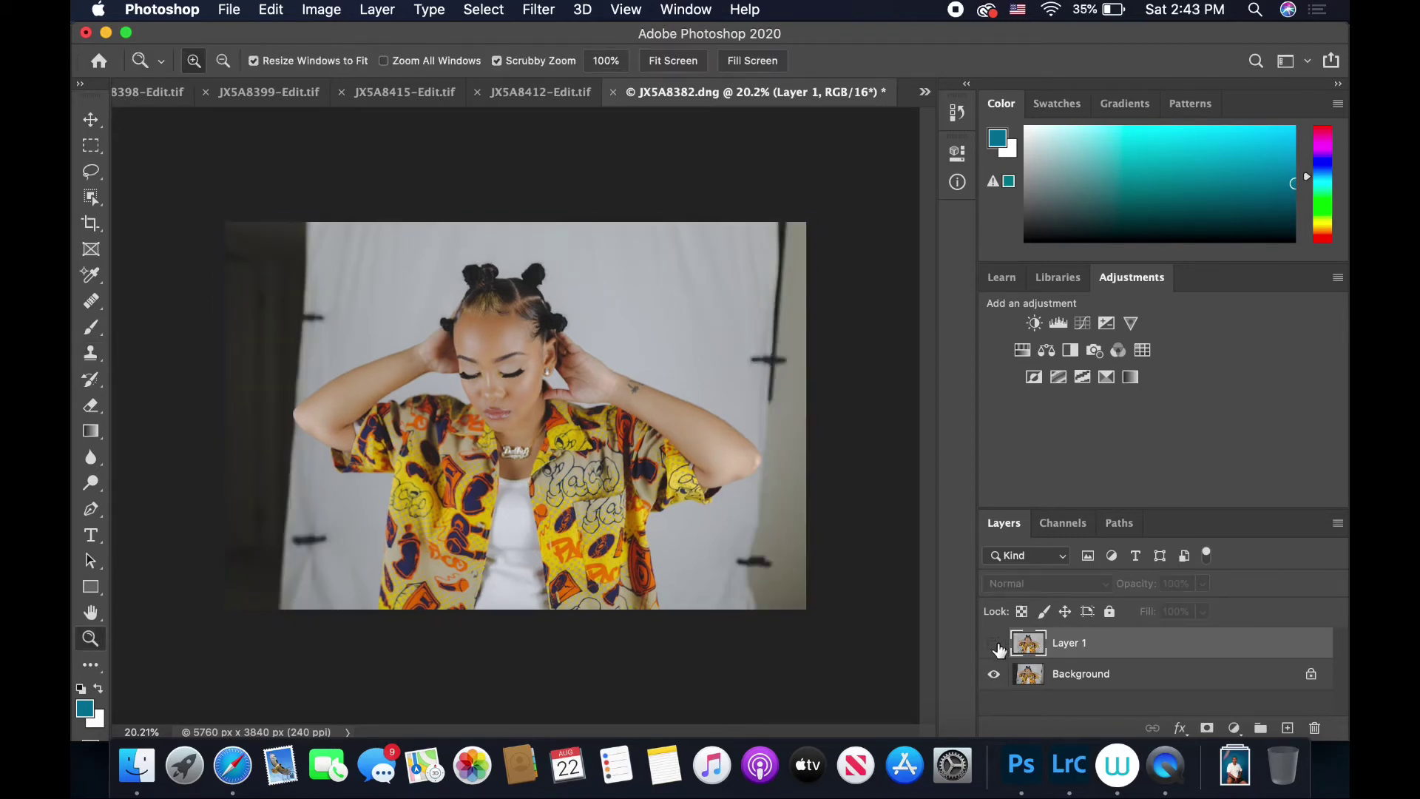
click(995, 644)
click(995, 645)
click(995, 644)
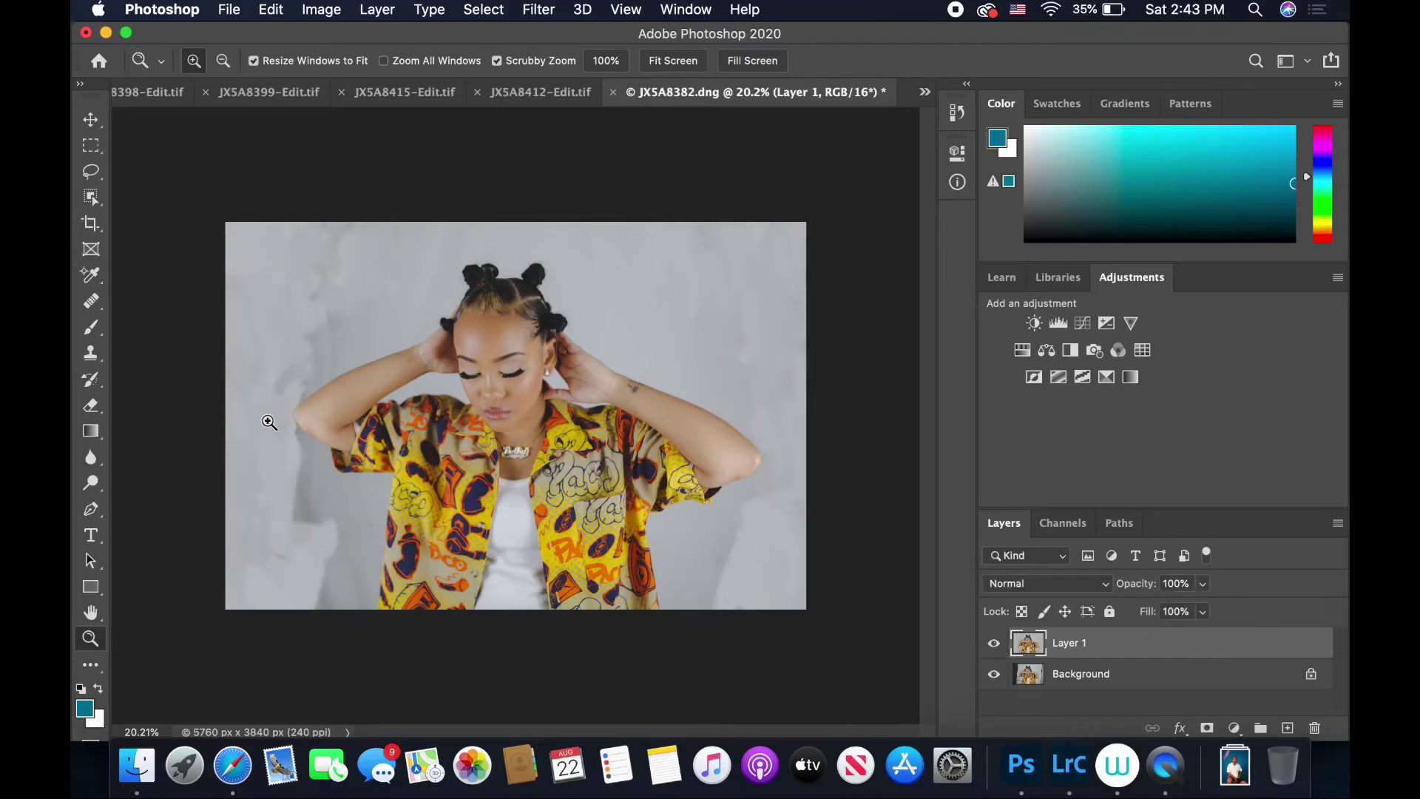
Step: Smooth the cloned patches in the backdrop's upper right using the Healing Brush at 200 px
click(92, 303)
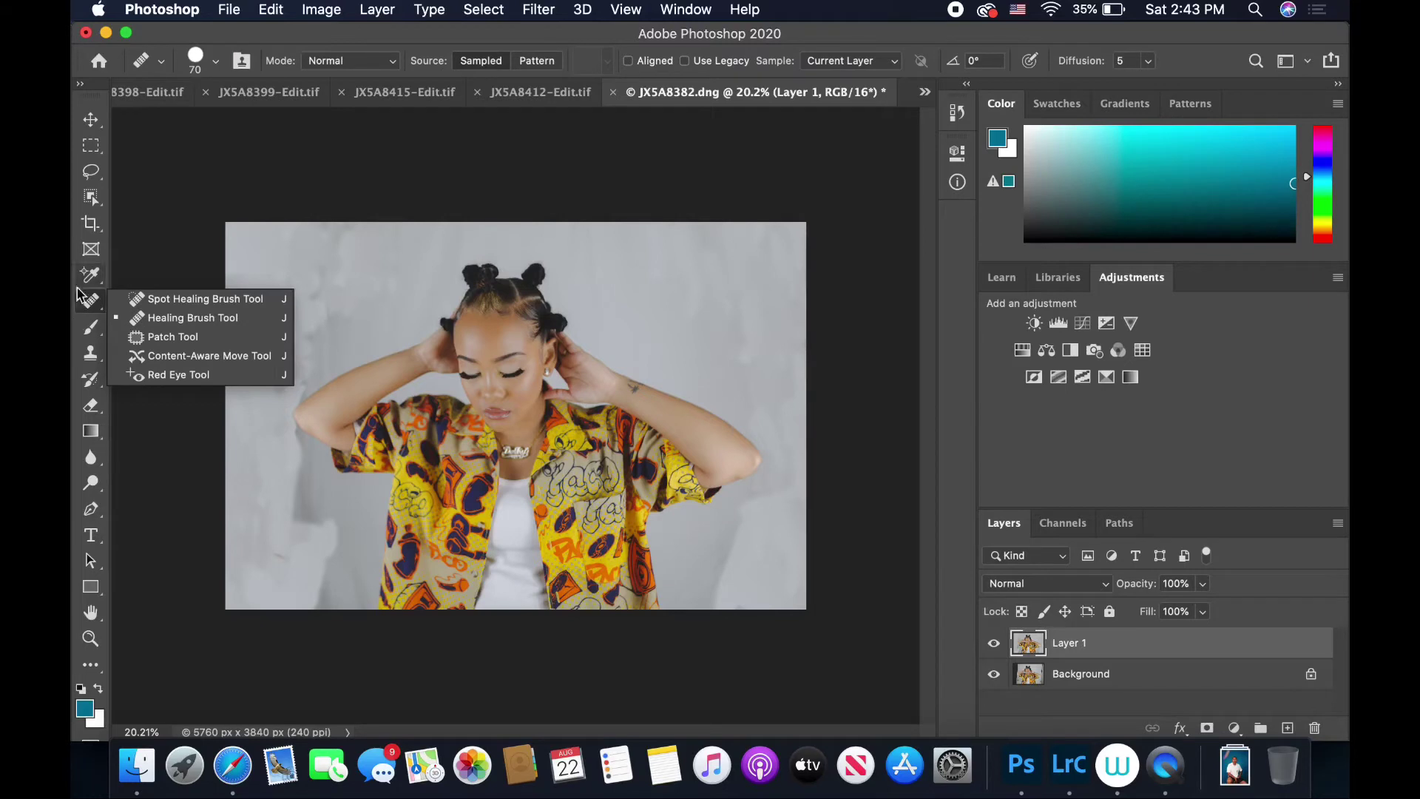
click(207, 320)
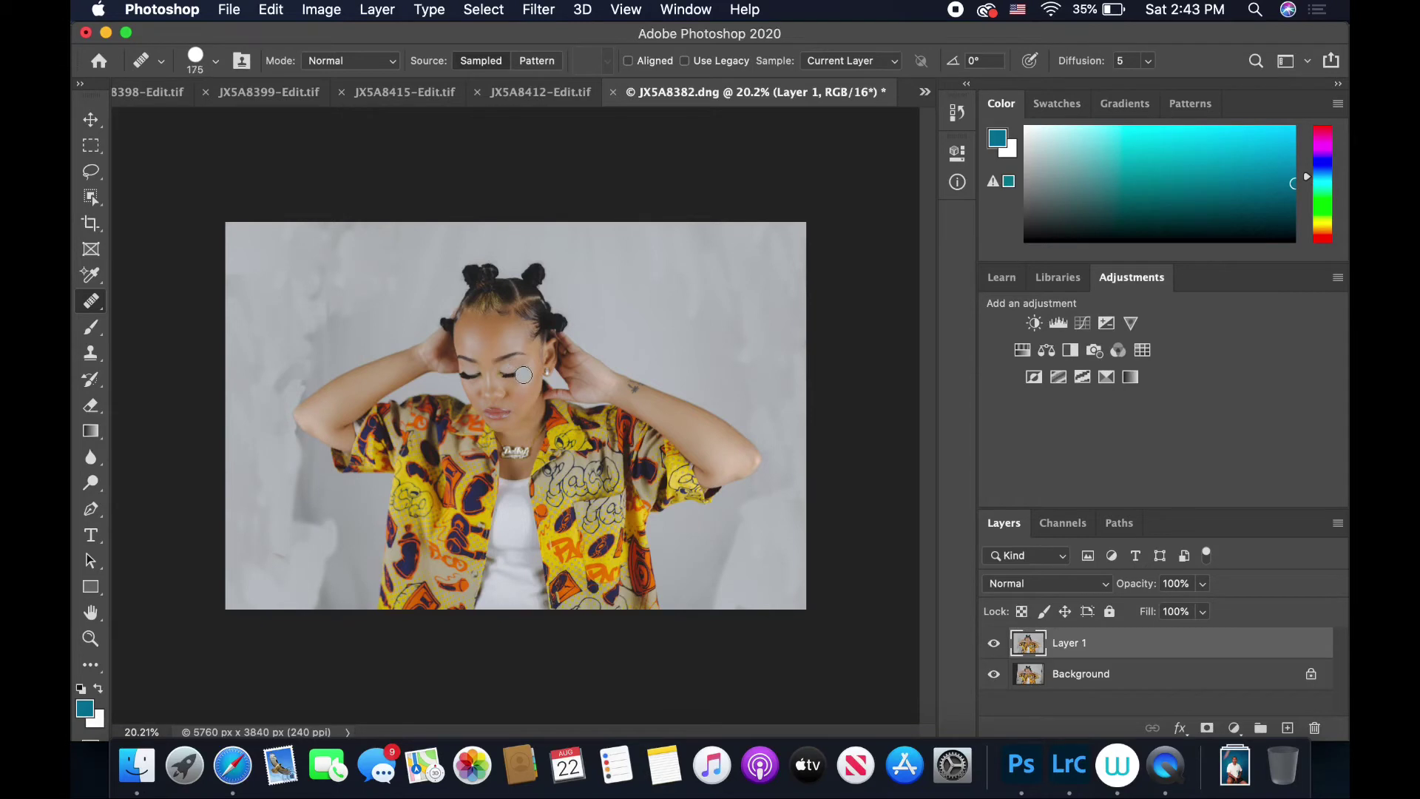
key(bracketright)
mouse_move(772, 353)
mouse_down()
mouse_move(782, 404)
mouse_move(756, 386)
mouse_move(748, 400)
mouse_move(766, 443)
mouse_move(755, 415)
mouse_move(752, 429)
mouse_move(788, 418)
mouse_move(799, 397)
mouse_move(784, 430)
mouse_move(733, 370)
mouse_move(747, 366)
mouse_move(743, 317)
mouse_move(713, 406)
mouse_move(695, 389)
mouse_move(701, 301)
mouse_up()
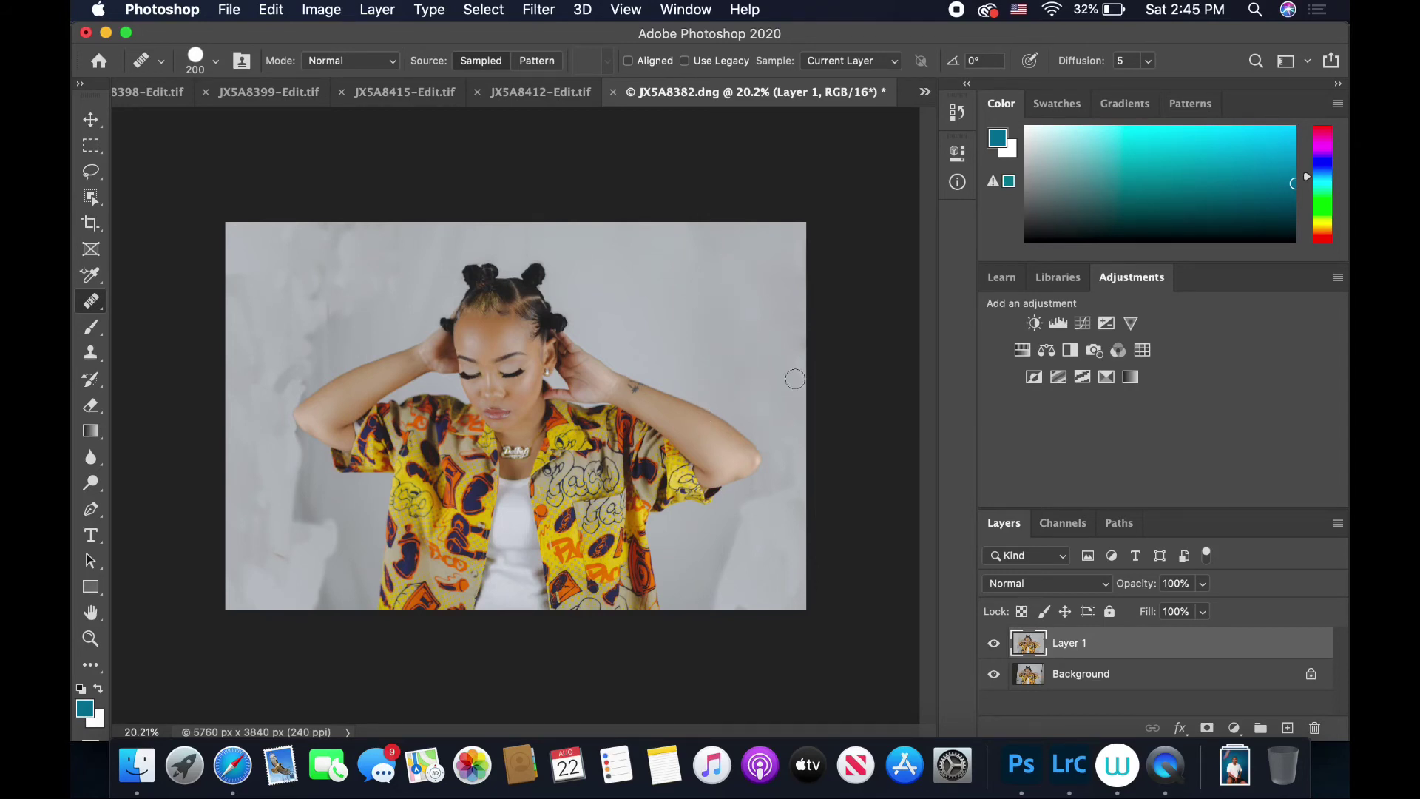
Step: Heal the blotchy backdrop along the right edge, below the elbow and beside the hair at upper left, using clean backdrop samples
drag(794, 379, 794, 364)
mouse_move(791, 495)
mouse_down()
mouse_move(797, 562)
mouse_move(785, 482)
mouse_move(762, 506)
mouse_move(770, 476)
mouse_move(763, 484)
mouse_up()
mouse_move(750, 485)
mouse_down()
mouse_move(719, 590)
mouse_move(712, 544)
mouse_move(697, 557)
mouse_move(683, 545)
mouse_move(731, 540)
mouse_move(718, 599)
mouse_move(697, 590)
mouse_move(702, 609)
mouse_move(687, 539)
mouse_move(769, 586)
mouse_move(776, 517)
mouse_move(796, 560)
mouse_move(795, 530)
mouse_move(771, 521)
mouse_move(788, 532)
mouse_move(775, 564)
mouse_move(797, 596)
mouse_move(765, 602)
mouse_move(787, 583)
mouse_move(788, 551)
mouse_move(802, 567)
mouse_move(756, 533)
mouse_move(743, 594)
mouse_move(709, 611)
mouse_move(784, 586)
mouse_move(740, 557)
mouse_move(795, 526)
mouse_move(786, 463)
mouse_up()
alt+click(681, 536)
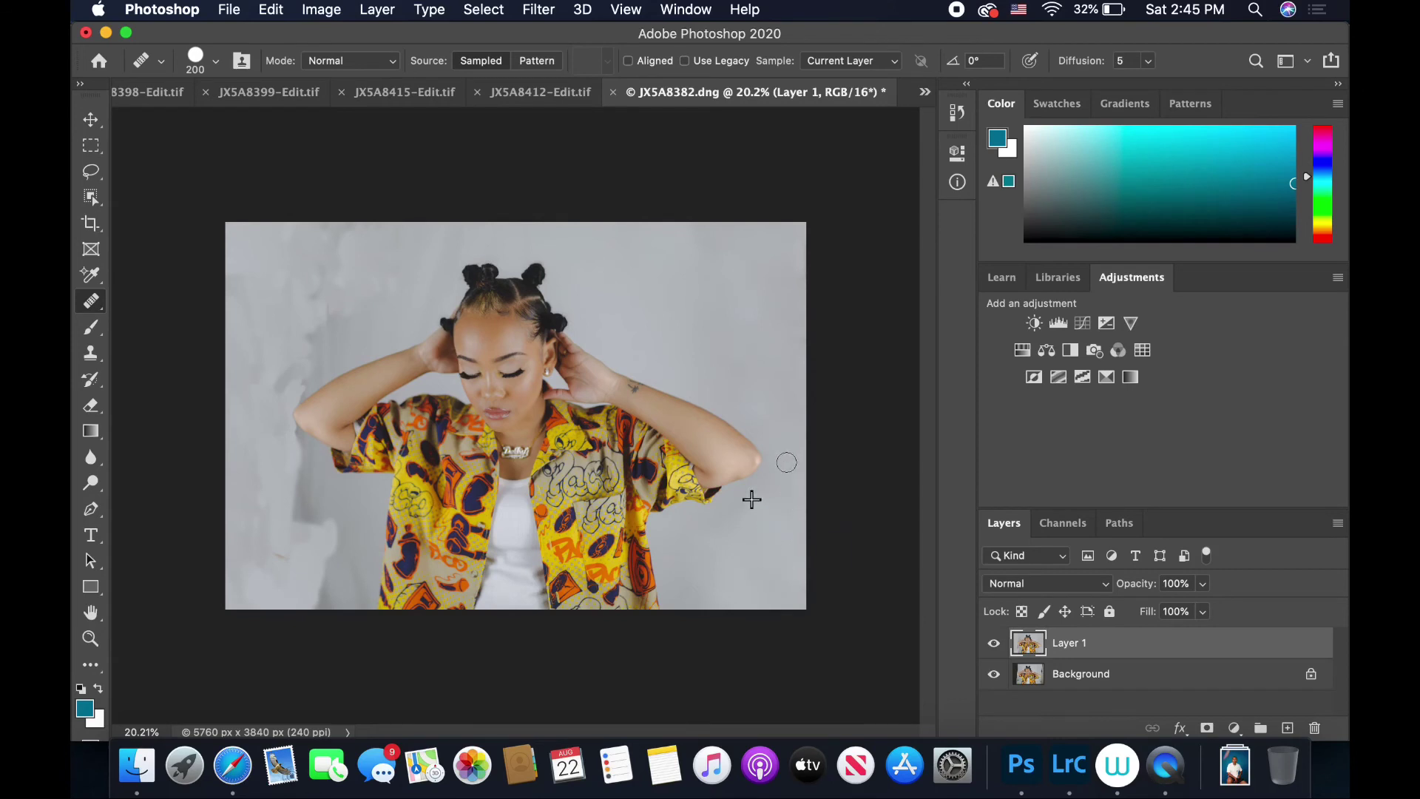
alt+click(783, 274)
mouse_move(376, 265)
mouse_down()
mouse_move(322, 306)
mouse_move(337, 287)
mouse_move(322, 271)
mouse_up()
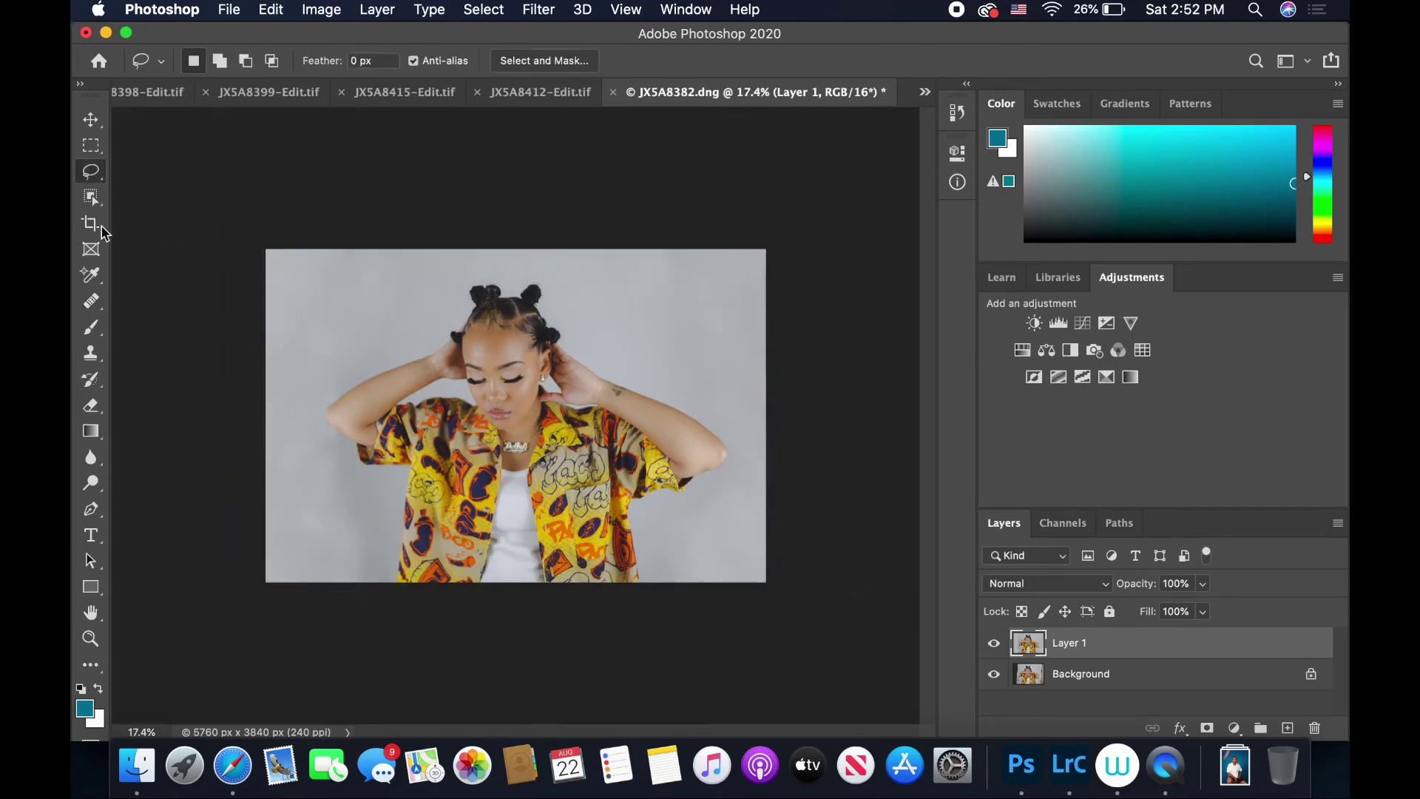
Step: Extend the canvas above and on both sides to 7218 x 4812 px with an Original Ratio crop and Content-Aware fill
click(102, 229)
click(272, 62)
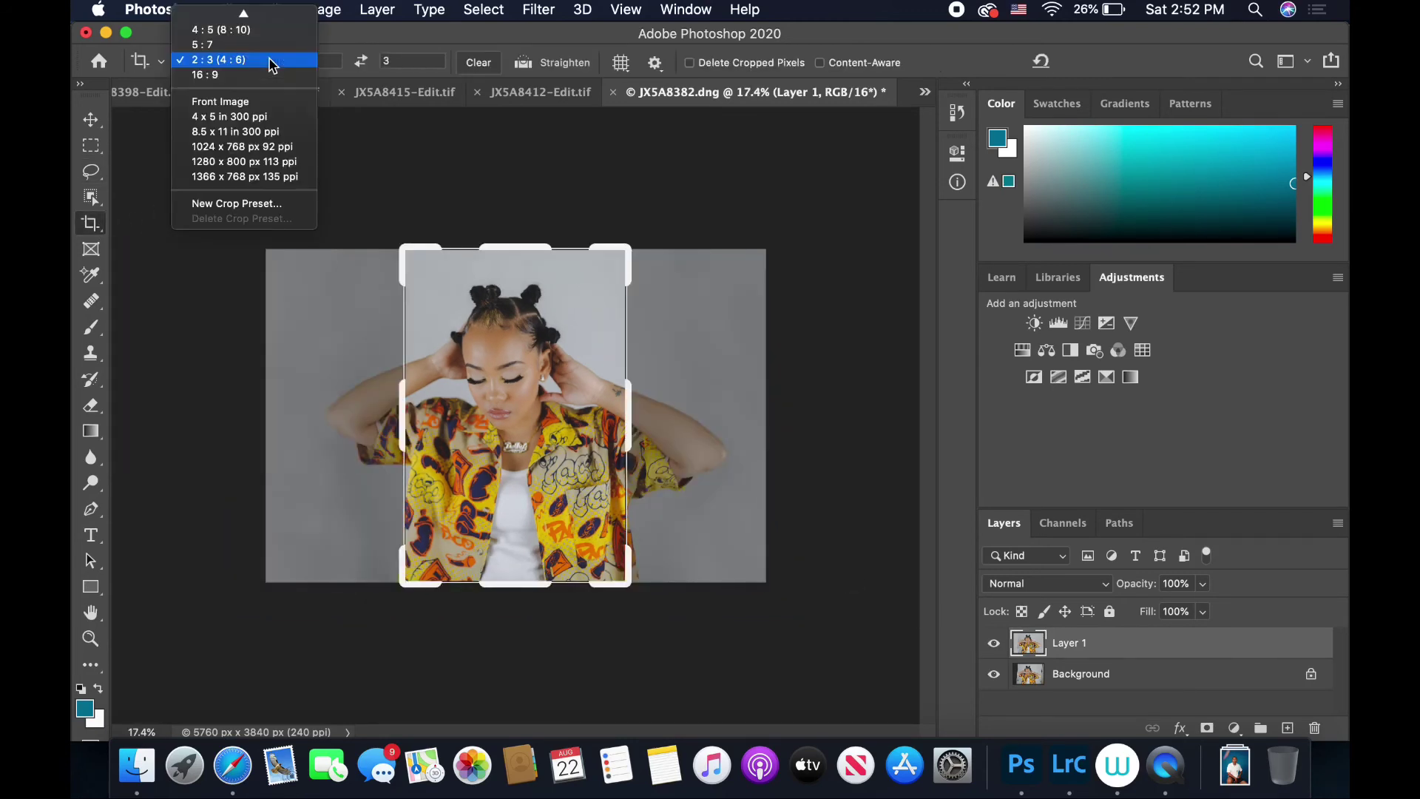
scroll(267, 37, up, 3)
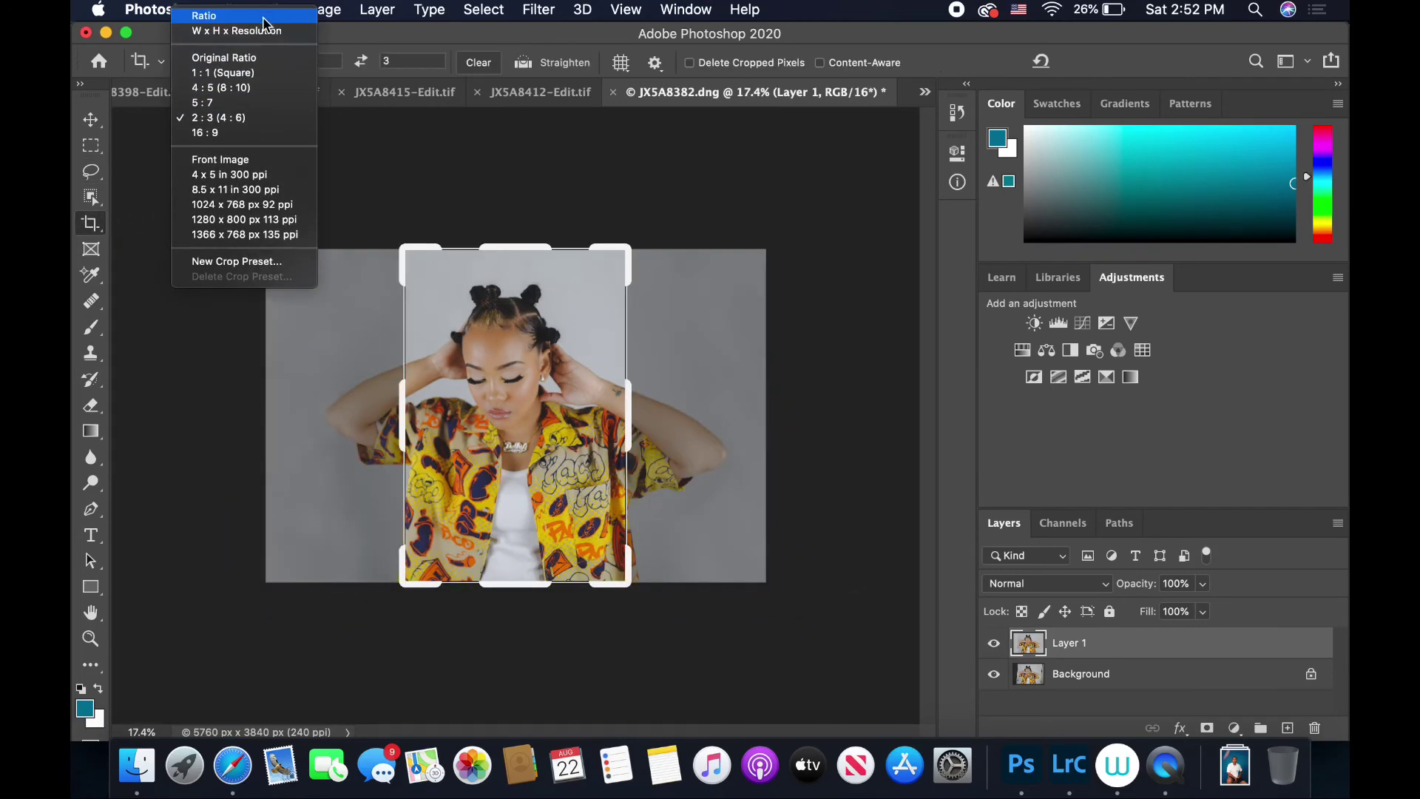
click(251, 59)
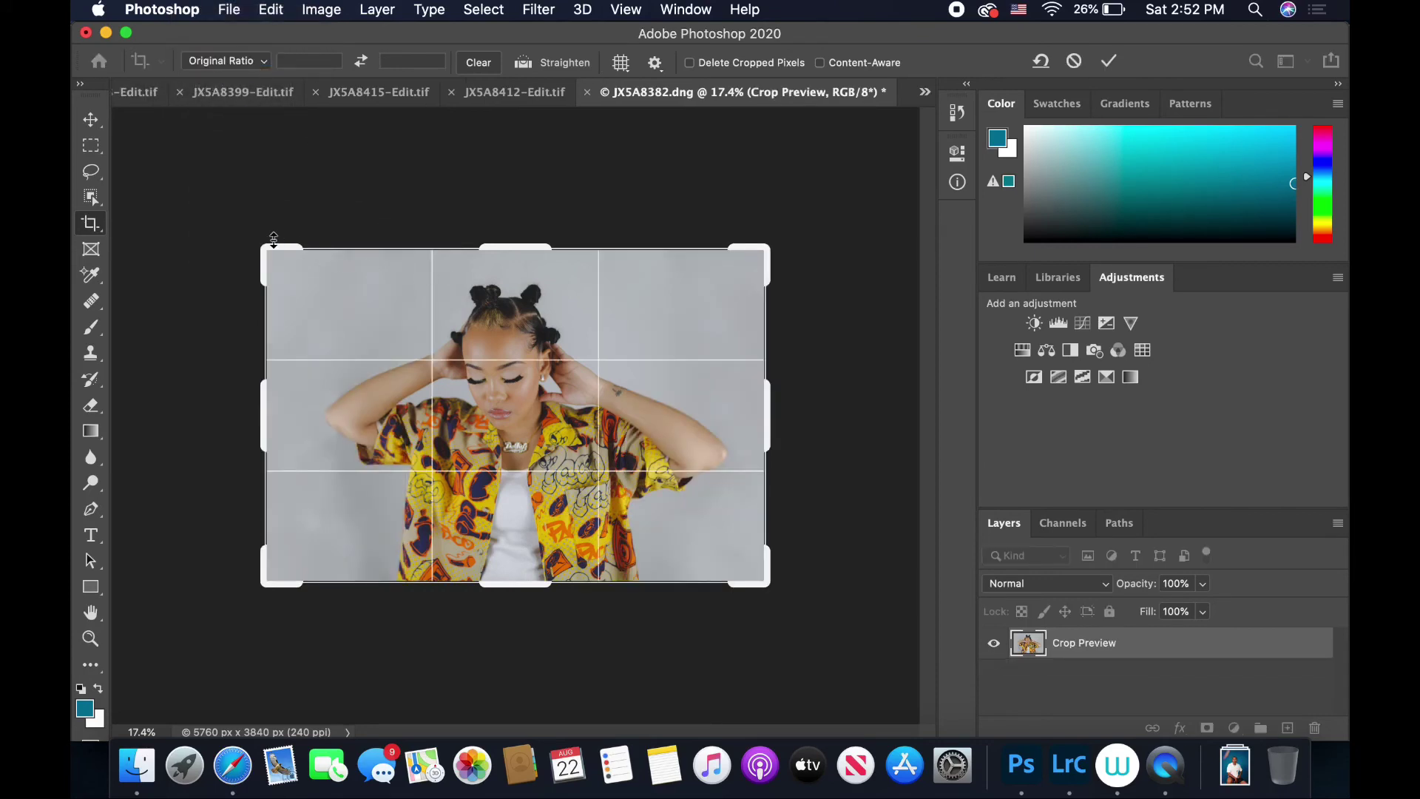
drag(263, 246, 236, 220)
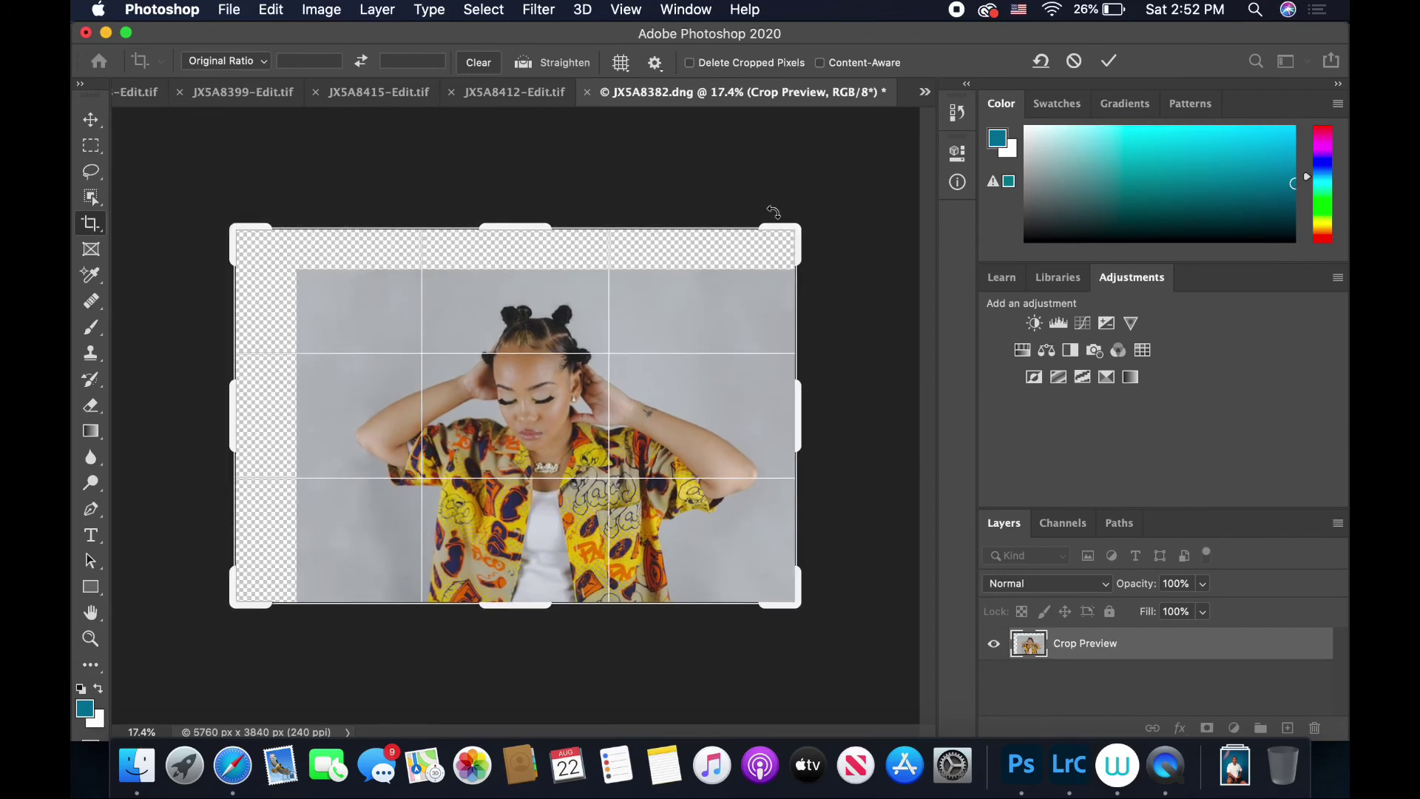
drag(795, 231, 828, 216)
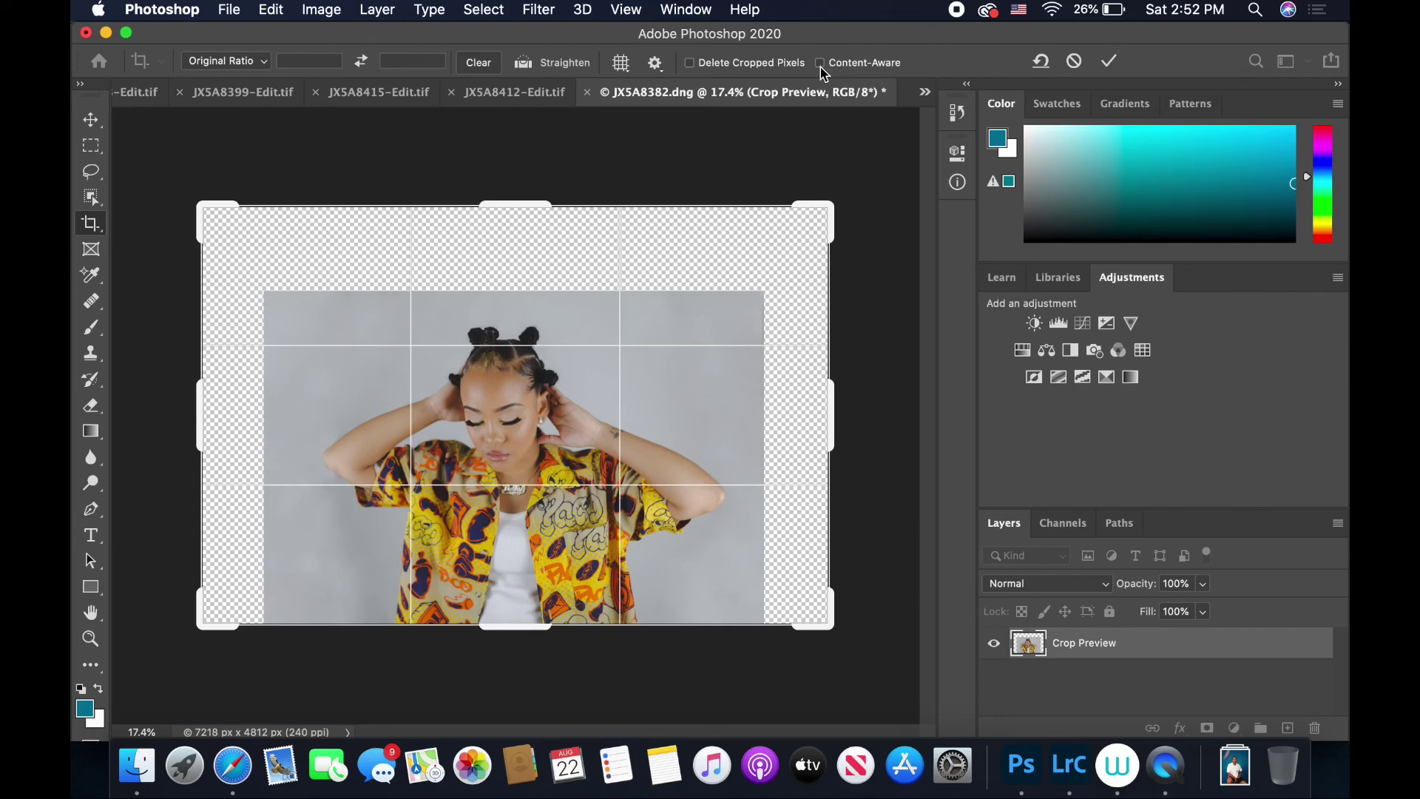
click(1110, 71)
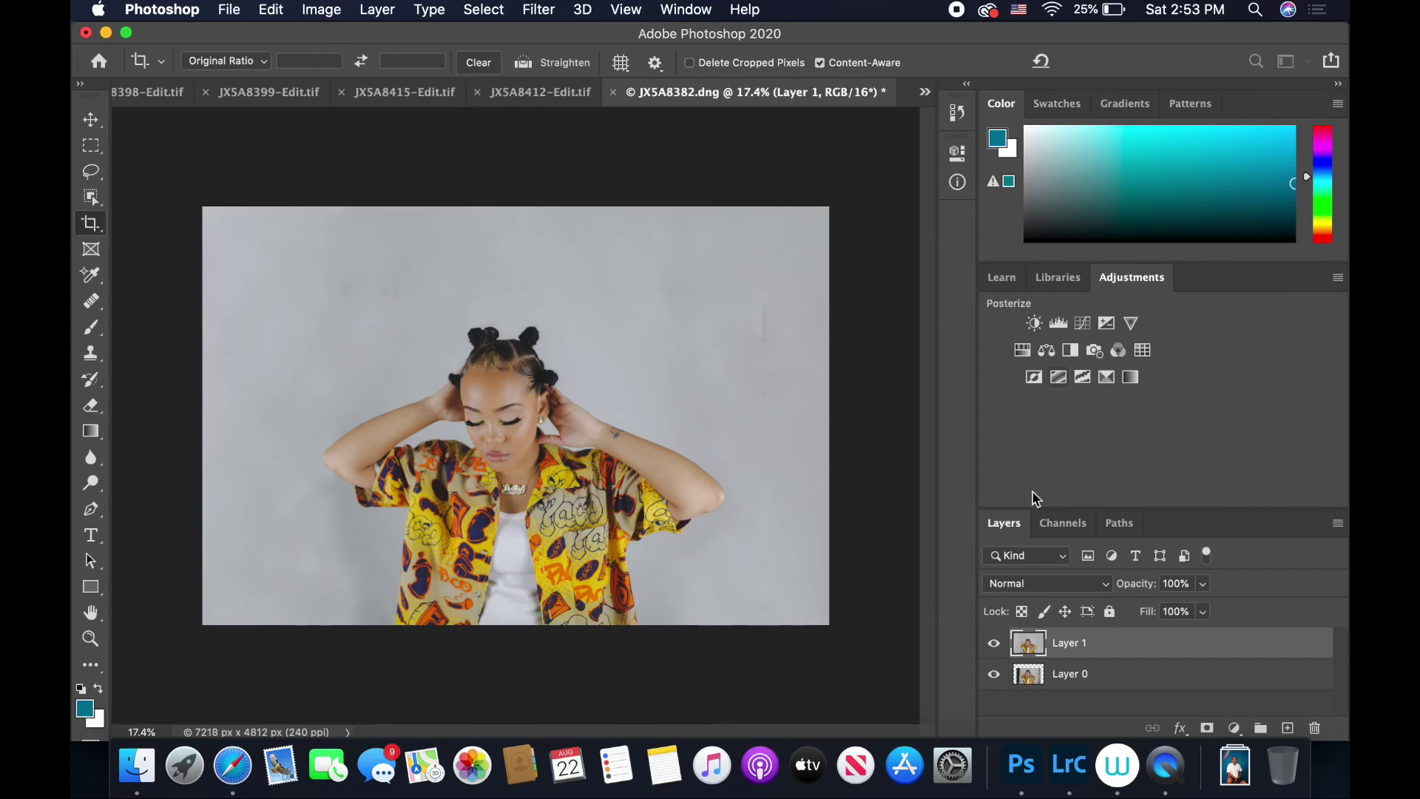
Step: Toggle Layer 1's visibility to compare the extended backdrop with the original layer beneath
click(993, 644)
click(992, 645)
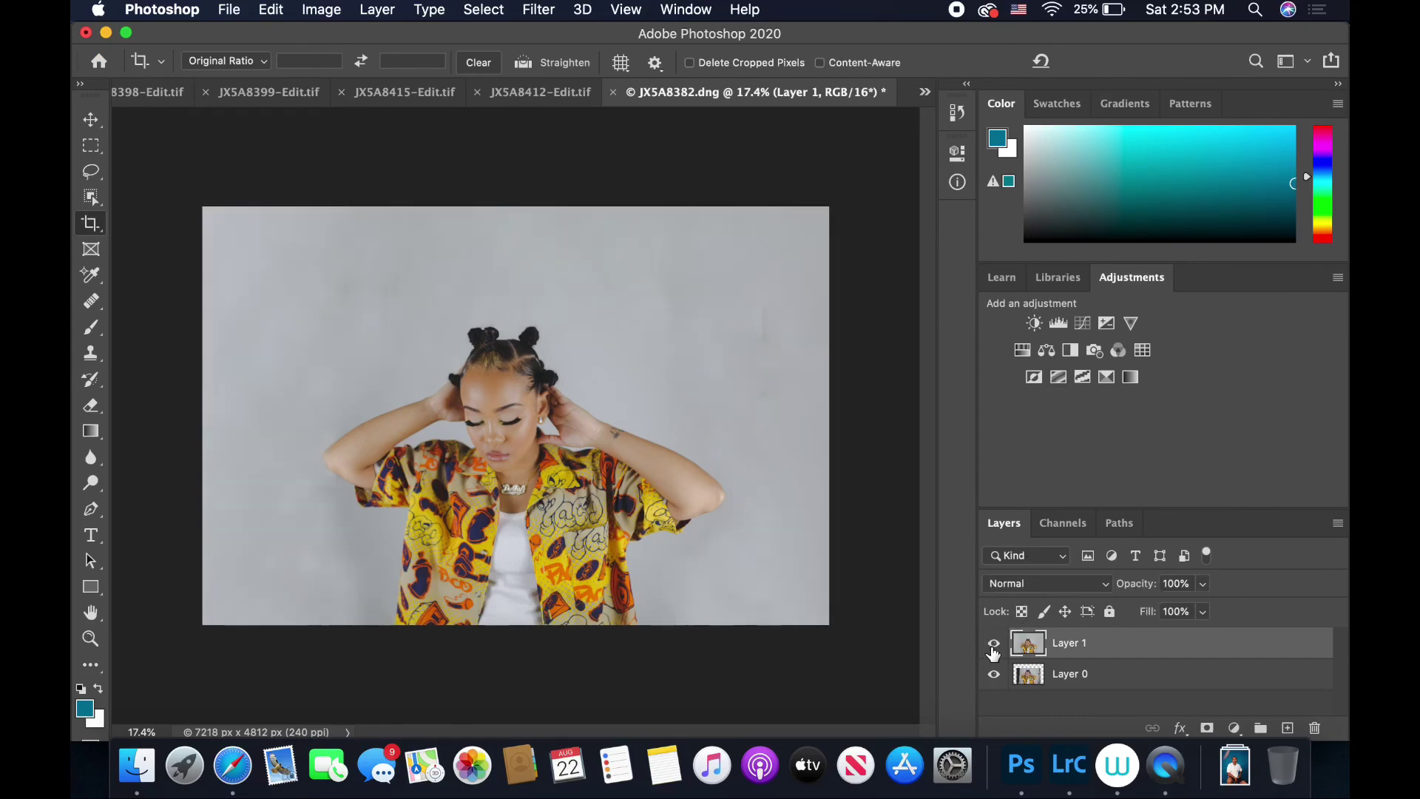
click(992, 645)
click(992, 644)
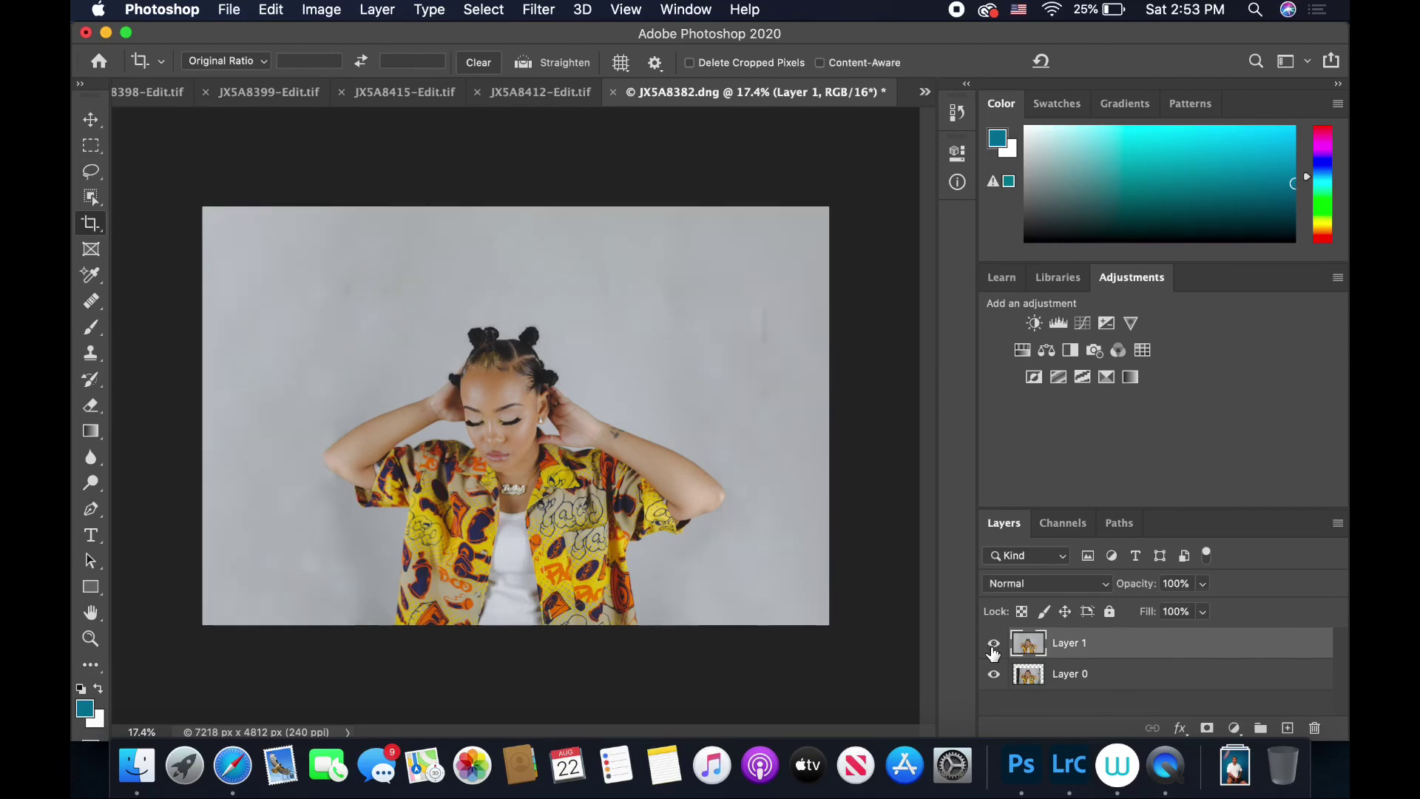